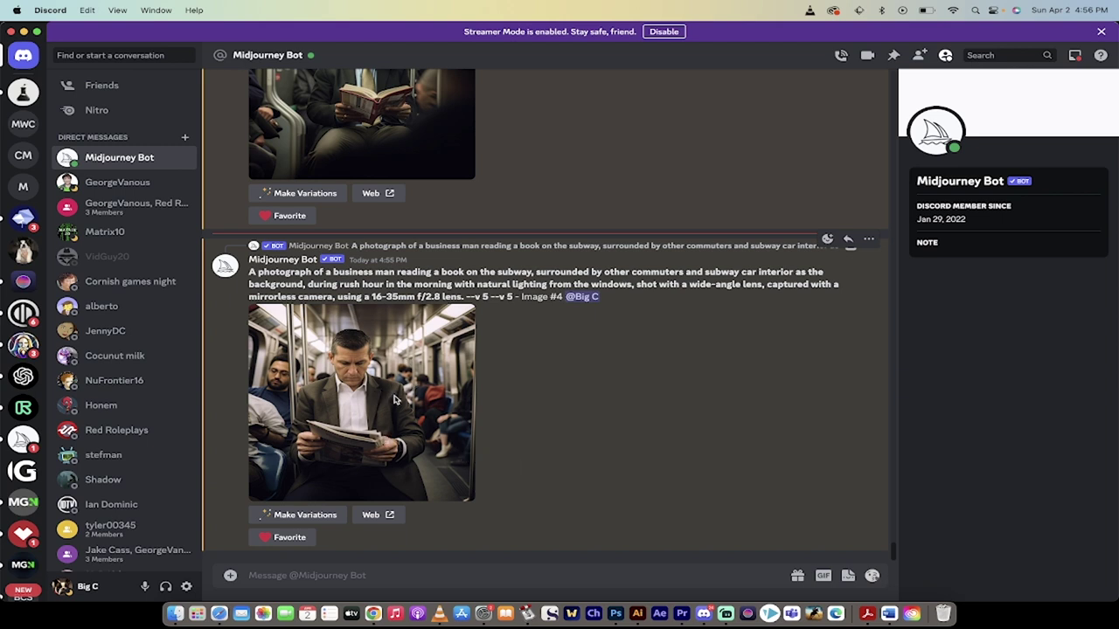
Step: Enlarge and inspect the subway, book-reading and older-man images in the Midjourney chat
{"action": "left_click", "coordinate": [393, 399]}
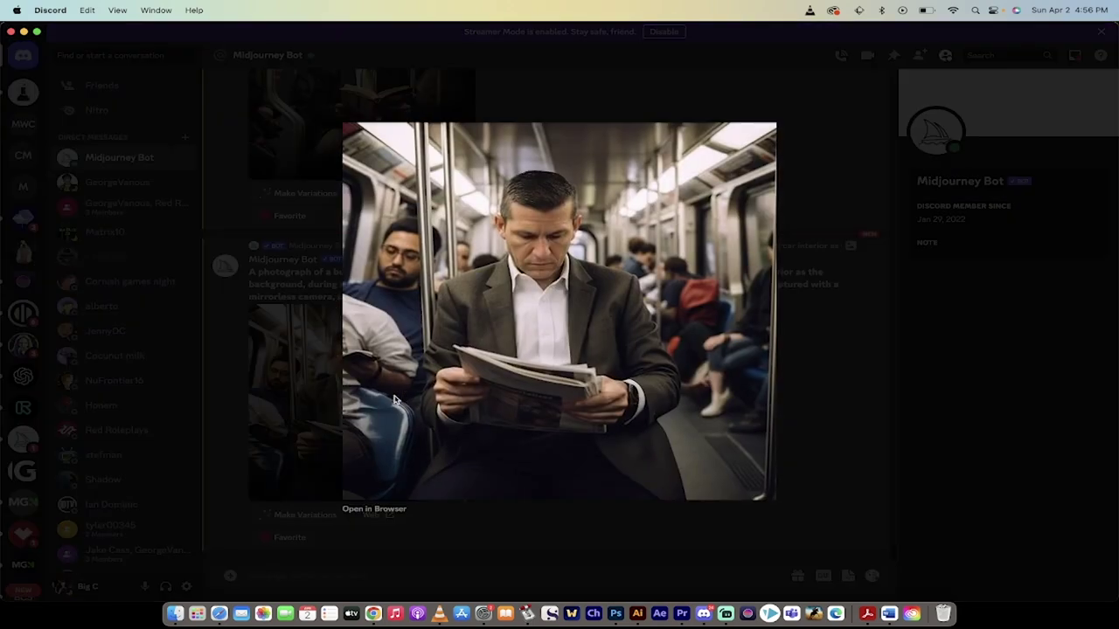
{"action": "left_click", "coordinate": [810, 392]}
{"action": "scroll", "coordinate": [597, 378], "scroll_direction": "up", "scroll_amount": 2}
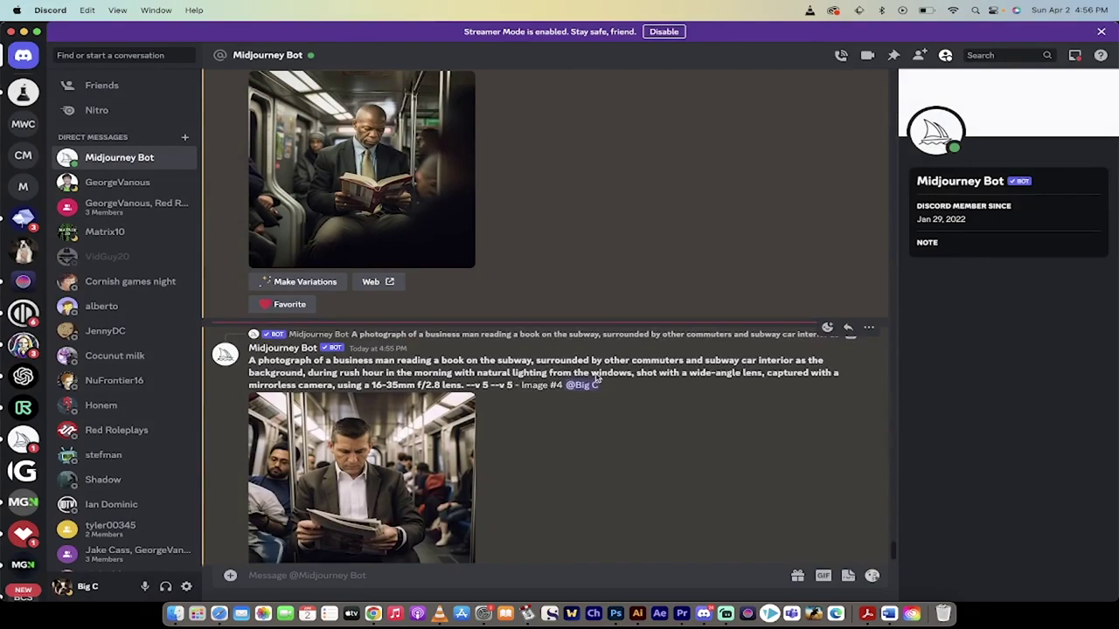
{"action": "scroll", "coordinate": [597, 377], "scroll_direction": "up", "scroll_amount": 2}
{"action": "left_click", "coordinate": [463, 262]}
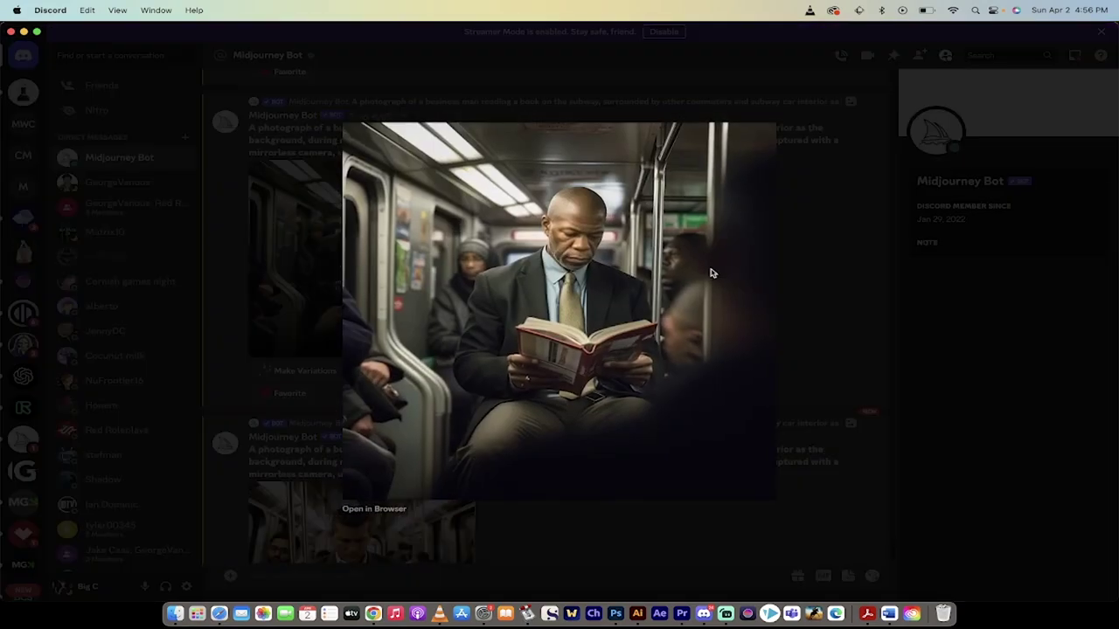
{"action": "left_click", "coordinate": [809, 312]}
{"action": "scroll", "coordinate": [665, 287], "scroll_direction": "down", "scroll_amount": 2}
{"action": "scroll", "coordinate": [661, 288], "scroll_direction": "up", "scroll_amount": 1}
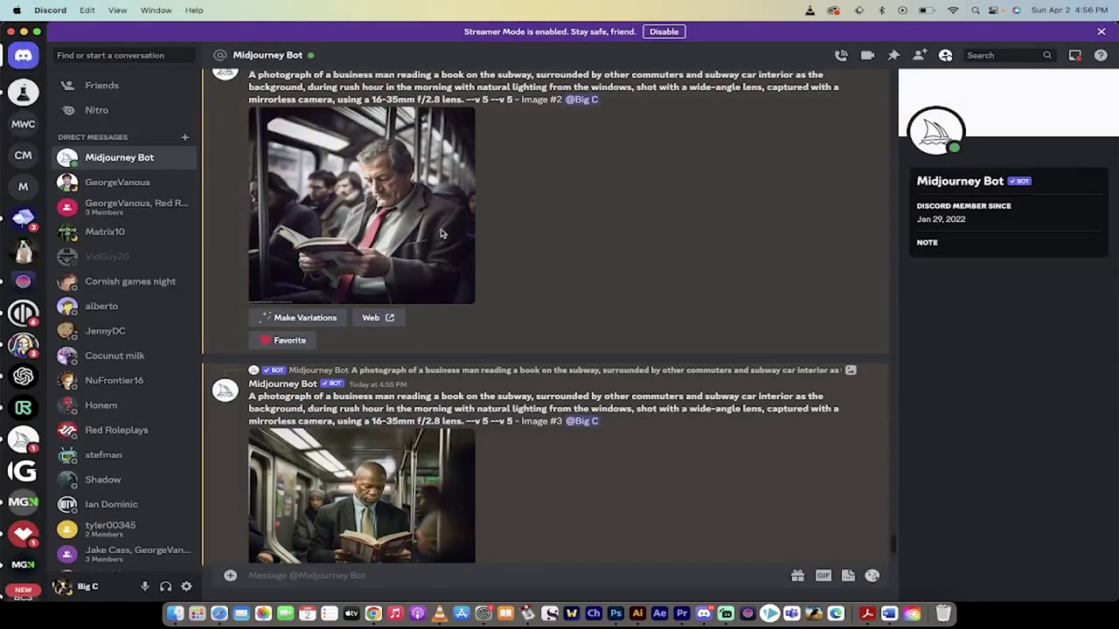
{"action": "left_click", "coordinate": [441, 233]}
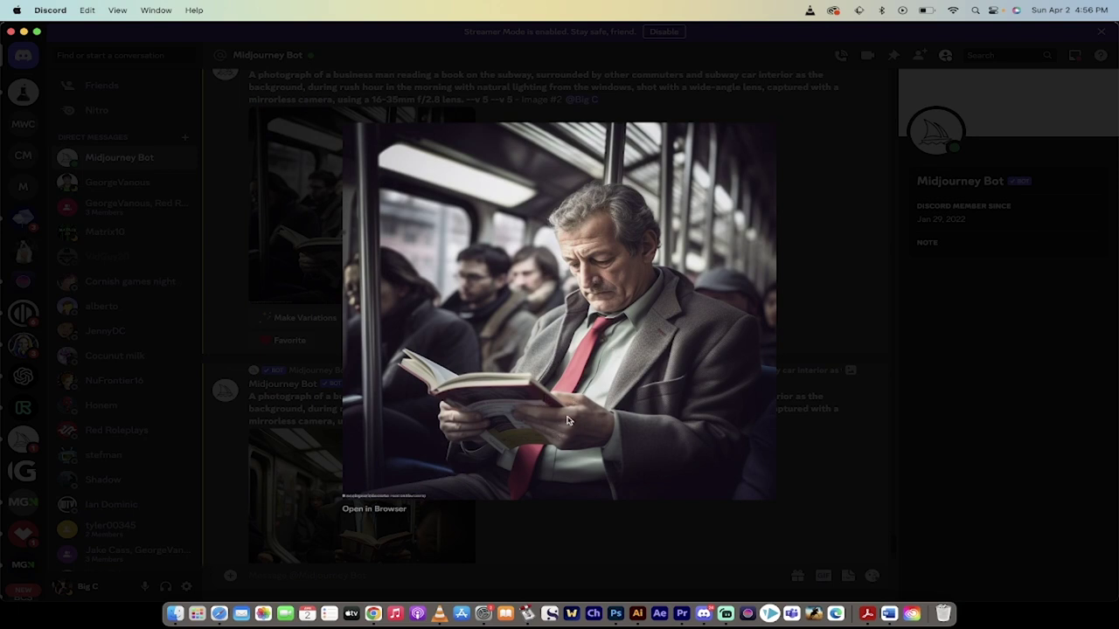
{"action": "left_click", "coordinate": [535, 537]}
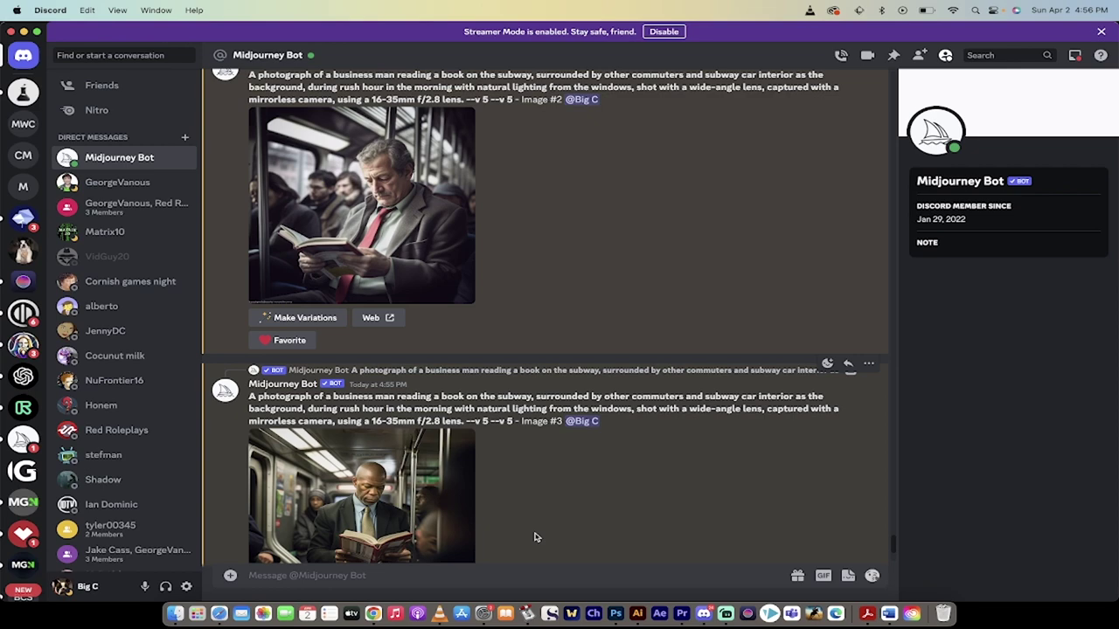
{"action": "scroll", "coordinate": [579, 515], "scroll_direction": "down", "scroll_amount": 5}
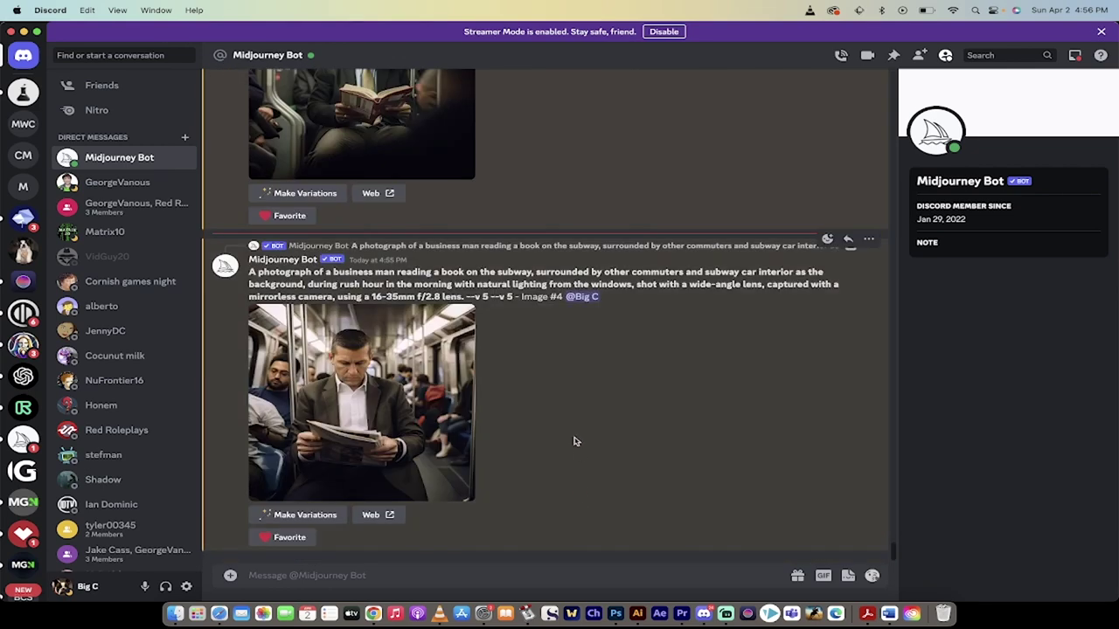
Step: In ChatGPT, select the whole Midjourney formula message from the earlier conversation
{"action": "left_click", "coordinate": [373, 612]}
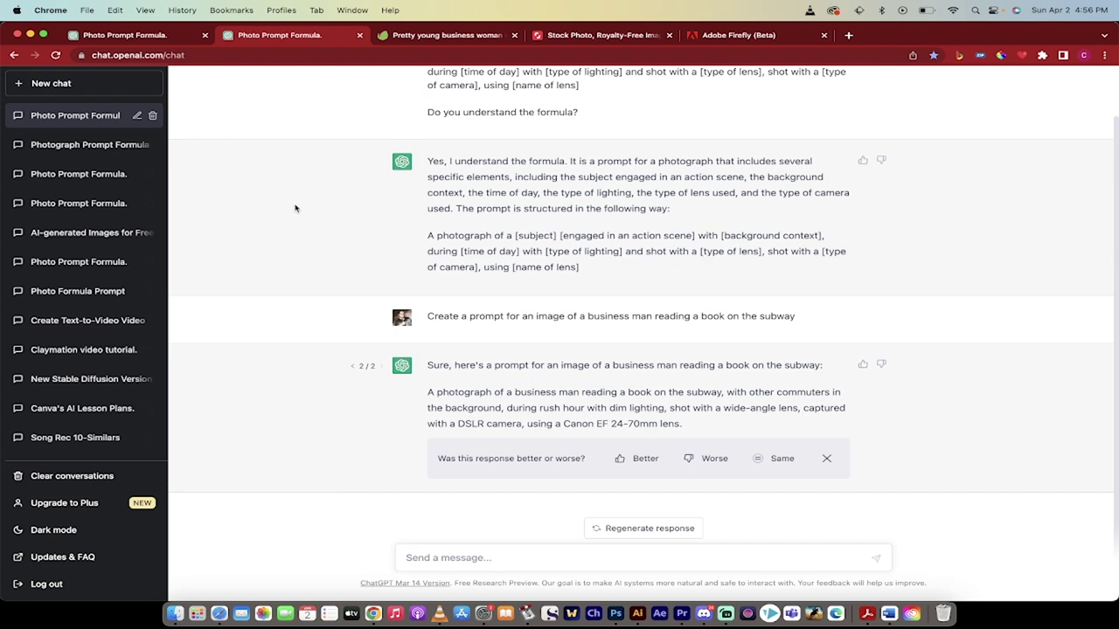
{"action": "scroll", "coordinate": [435, 206], "scroll_direction": "up", "scroll_amount": 2}
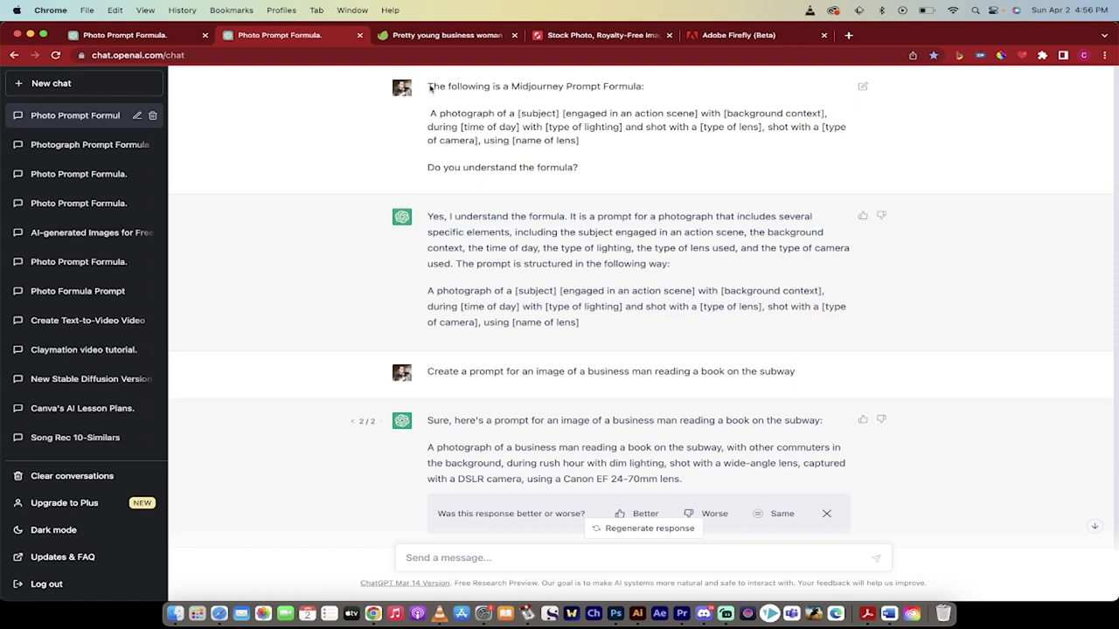
{"action": "left_click_drag", "start_coordinate": [429, 89], "coordinate": [585, 171]}
{"action": "key", "text": "super+c"}
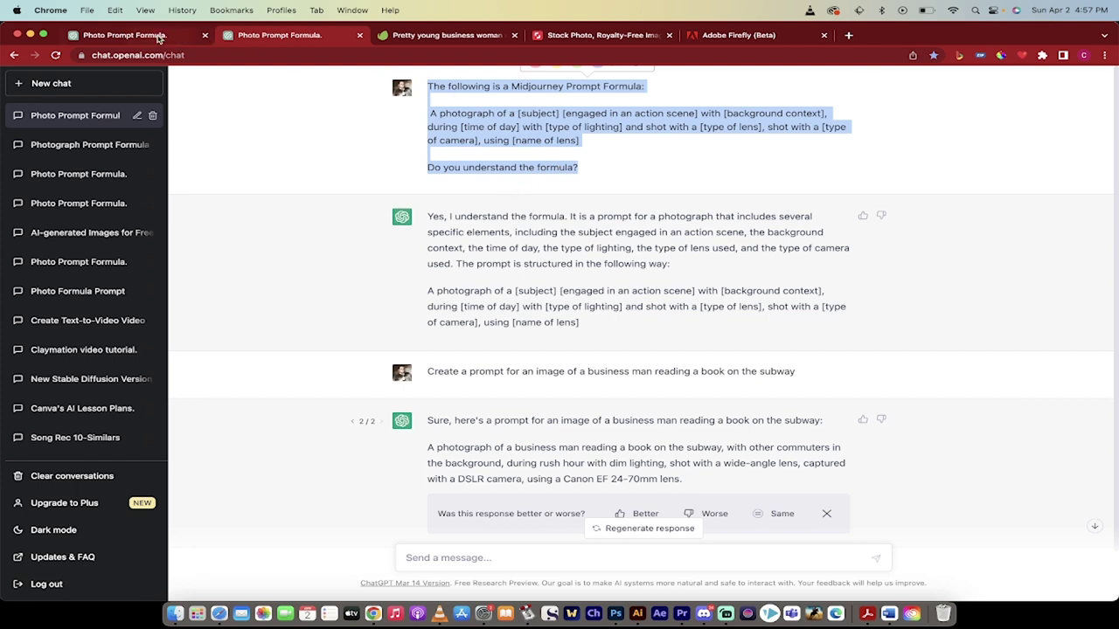
Step: Paste the copied Midjourney prompt formula into a new ChatGPT chat and send it
{"action": "left_click", "coordinate": [89, 83]}
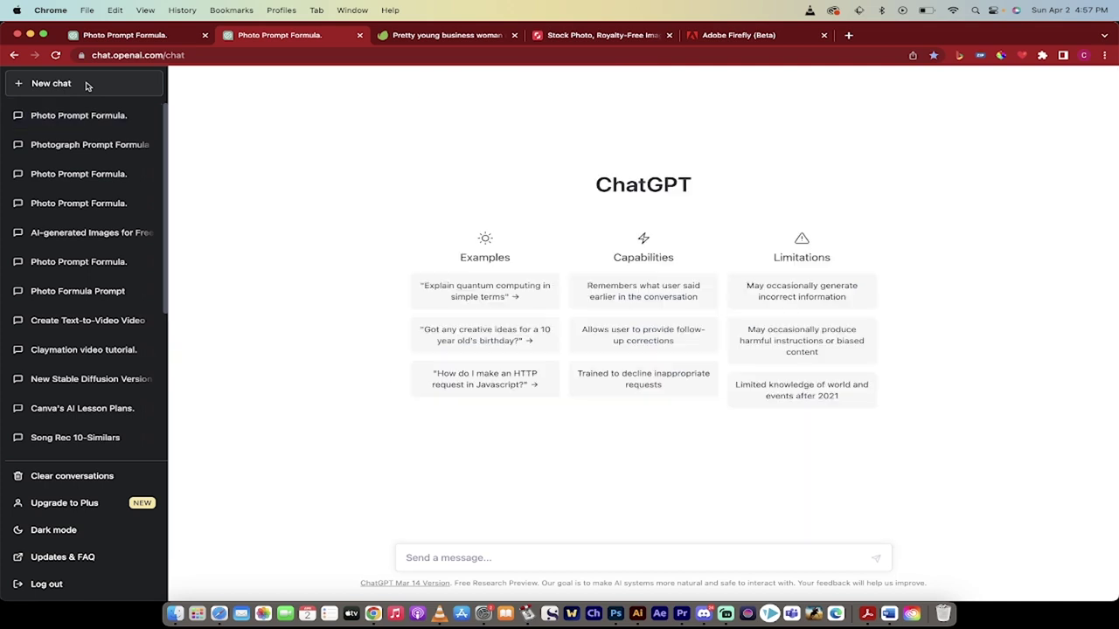
{"action": "left_click", "coordinate": [432, 560]}
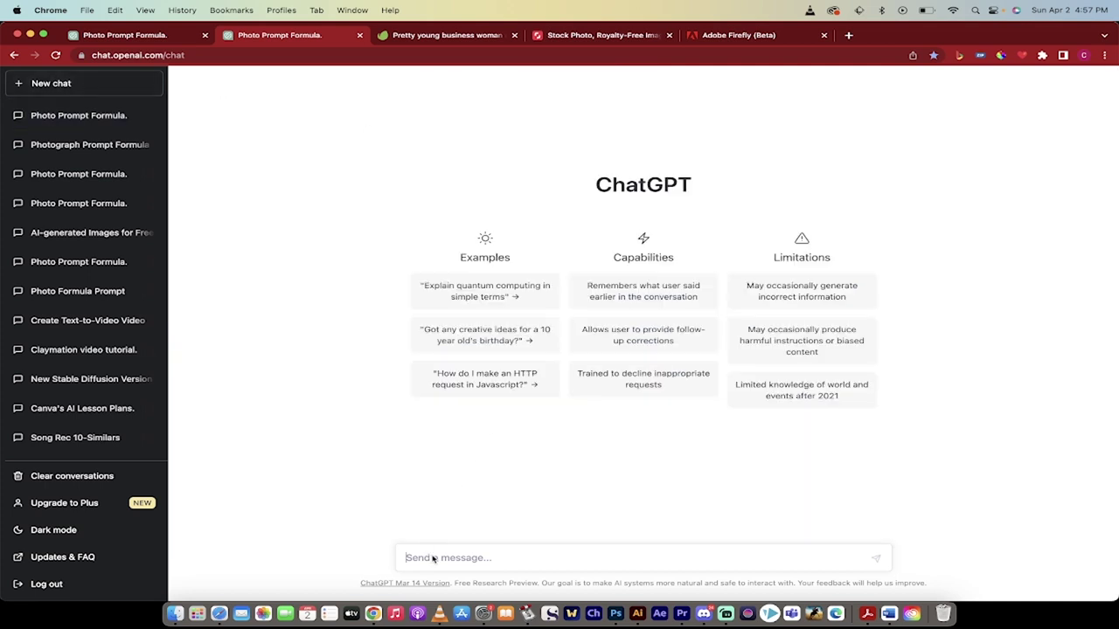
{"action": "key", "text": "super+v"}
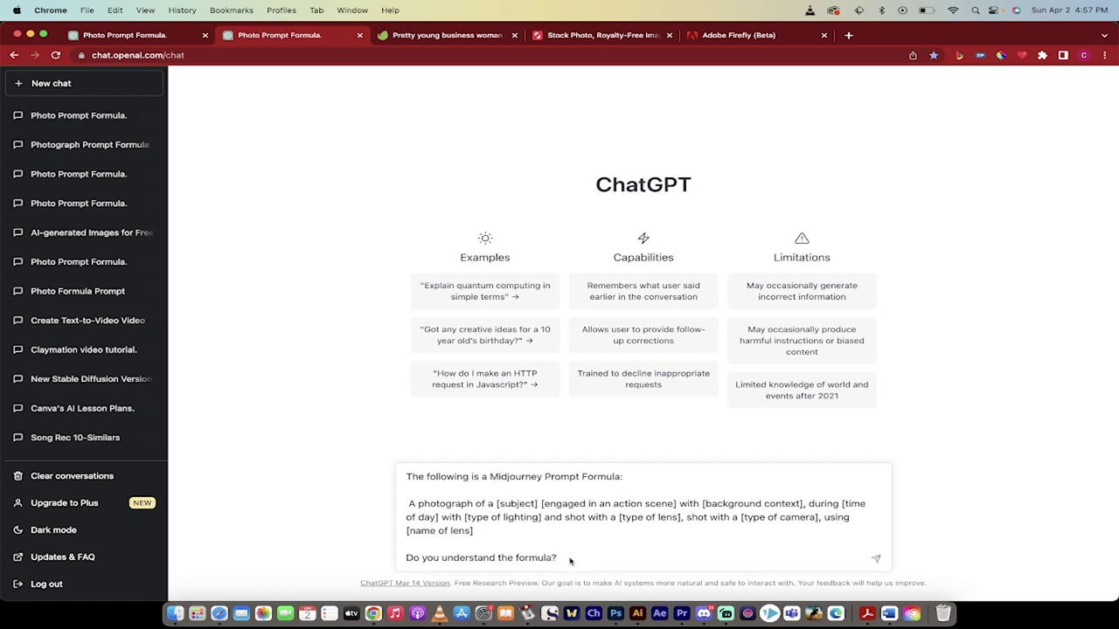
{"action": "key", "text": "Return"}
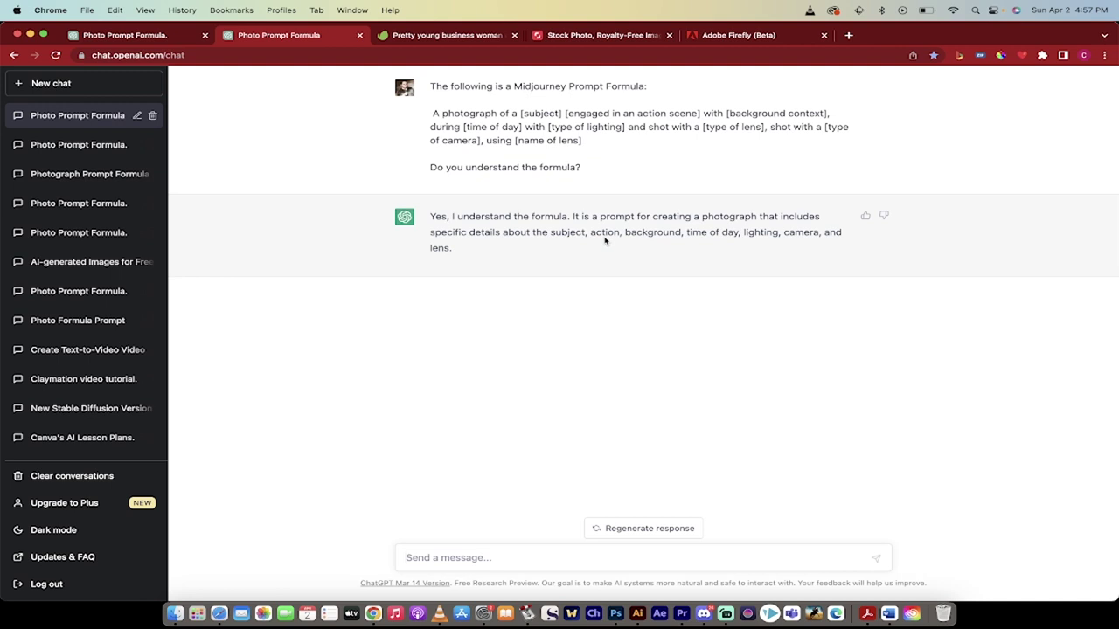
Step: Ask ChatGPT to 'create a prompt for a business woman using her tablet in an office' and select the reply
{"action": "left_click", "coordinate": [467, 566]}
{"action": "type", "text": "create a prompt for a business o"}
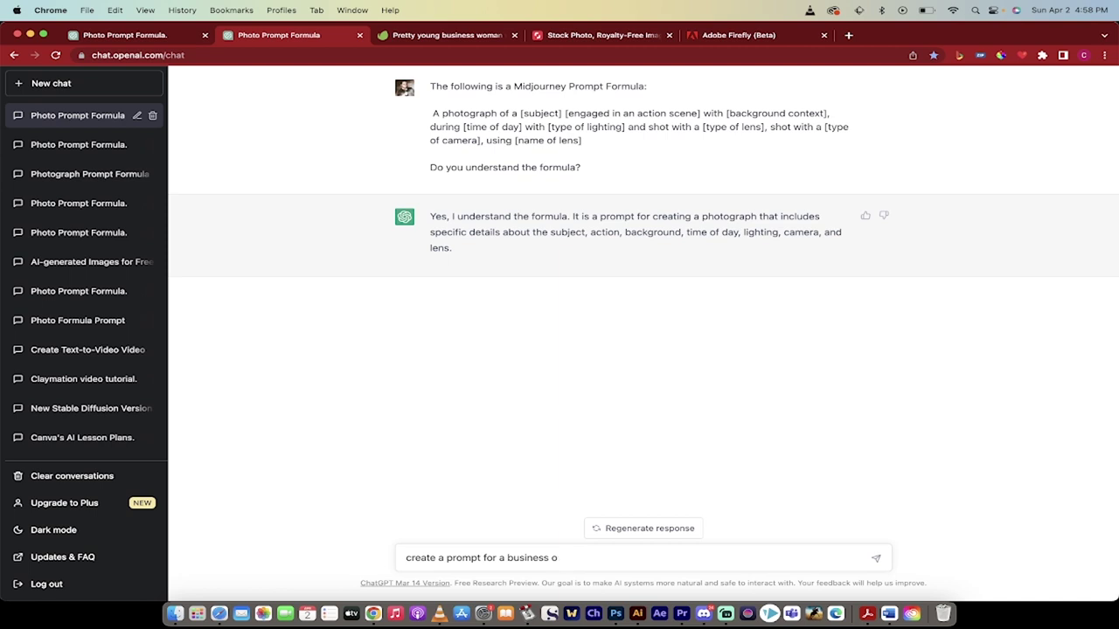
{"action": "key", "text": "BackSpace"}
{"action": "type", "text": "woman using her tablet in an office"}
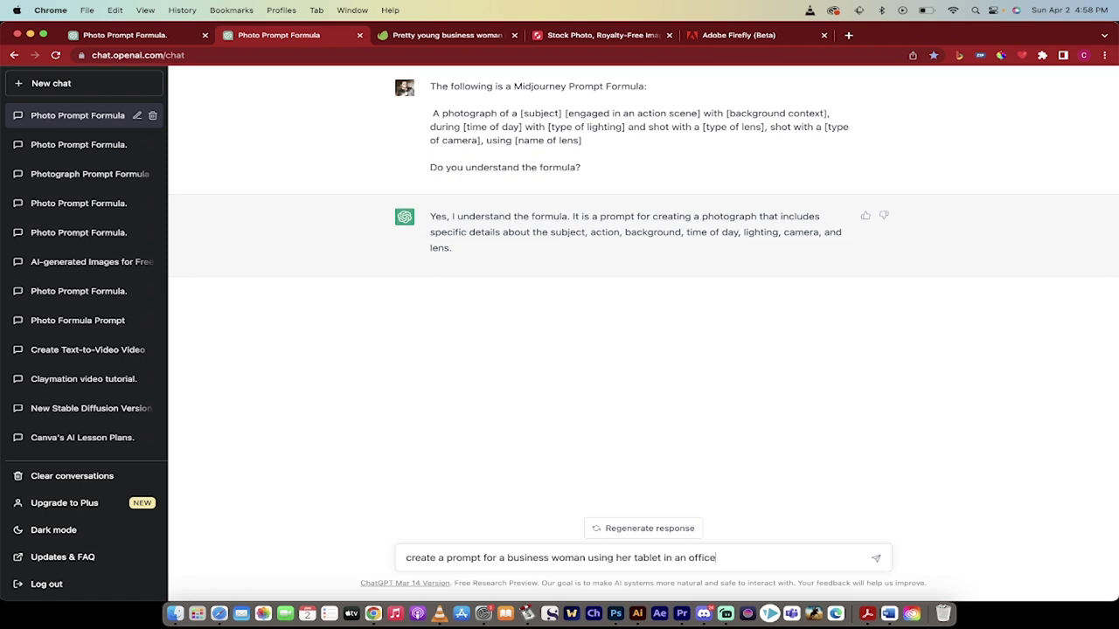
{"action": "key", "text": "Return"}
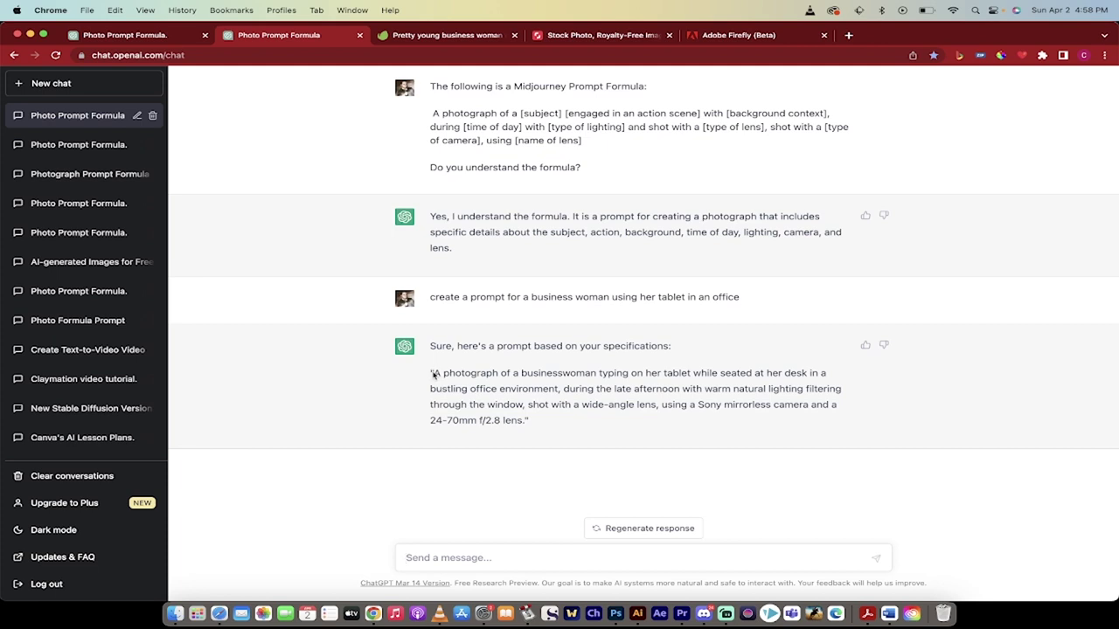
{"action": "left_click_drag", "start_coordinate": [433, 373], "coordinate": [524, 423]}
{"action": "key", "text": "super+c"}
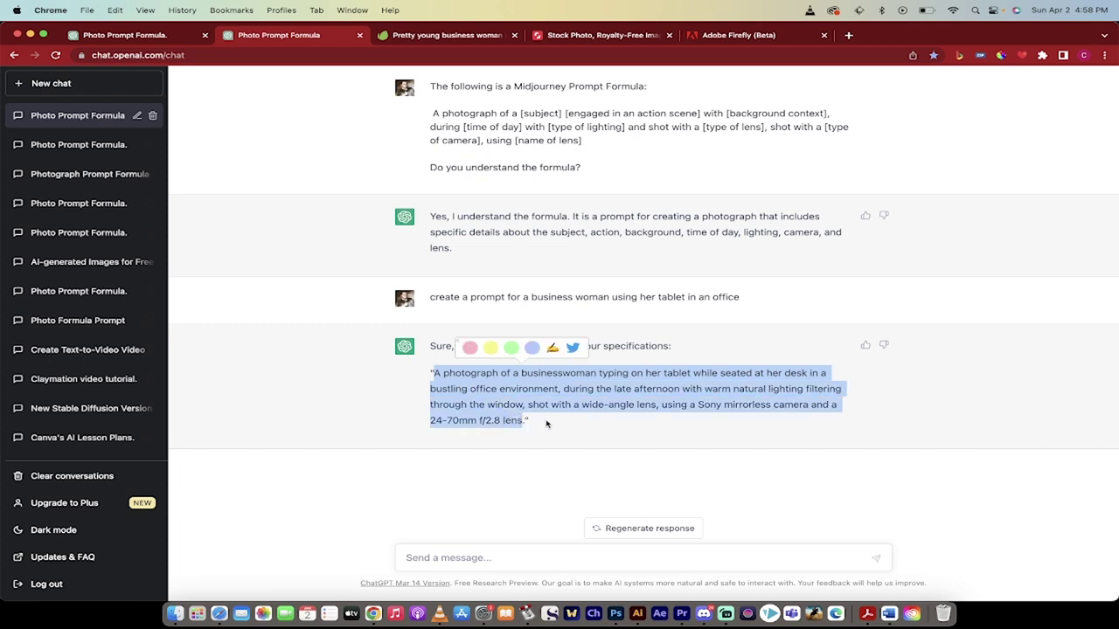
Step: Back in Discord, start an /imagine command containing the pasted businesswoman office prompt
{"action": "left_click", "coordinate": [704, 614]}
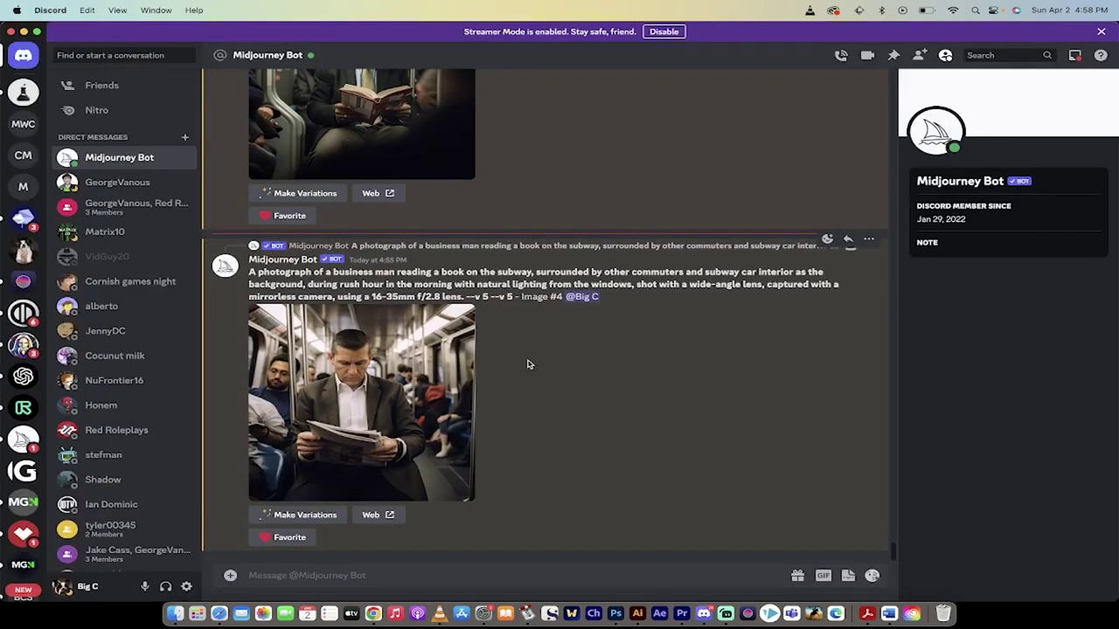
{"action": "left_click", "coordinate": [316, 577]}
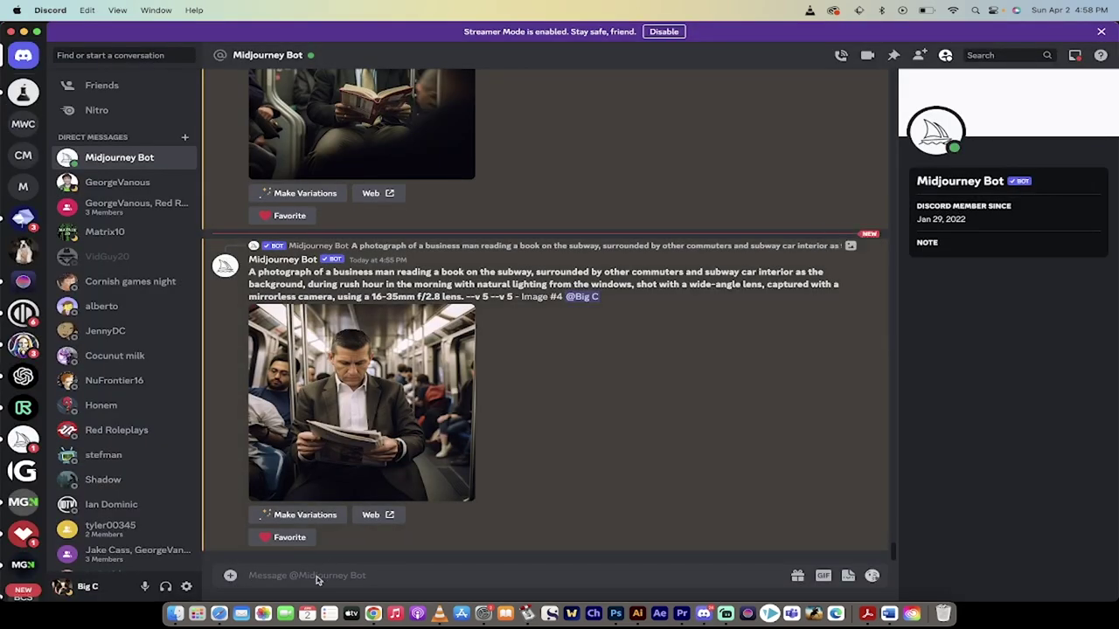
{"action": "type", "text": "/imagine"}
{"action": "key", "text": "Tab"}
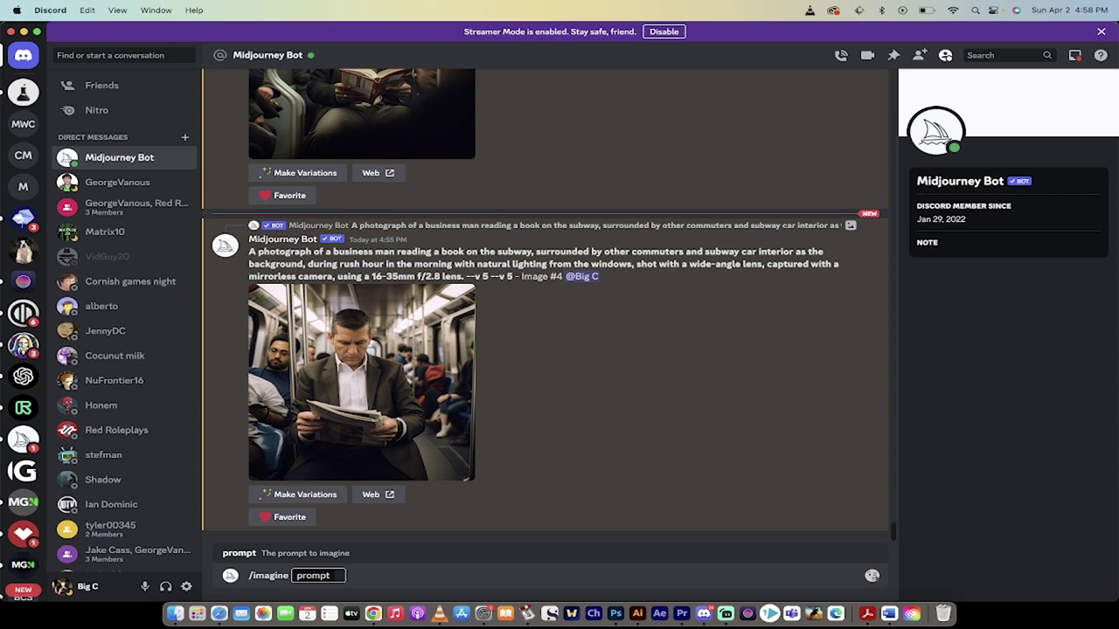
{"action": "key", "text": "super+v"}
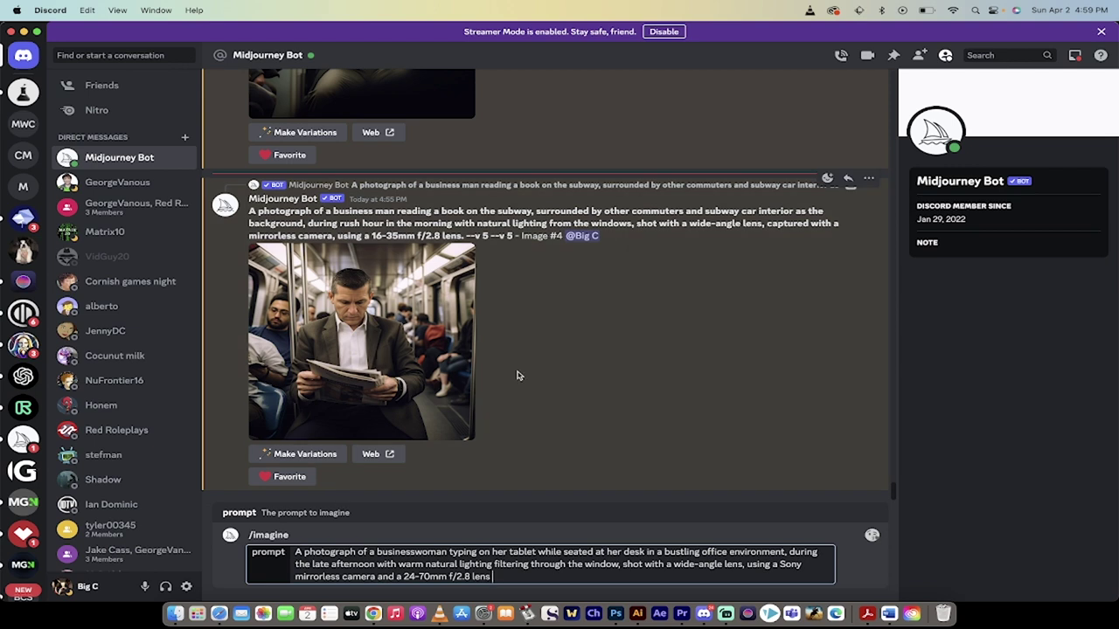
Step: Append --ar 16:9, generate the businesswoman image grid, and view it enlarged
{"action": "type", "text": "--"}
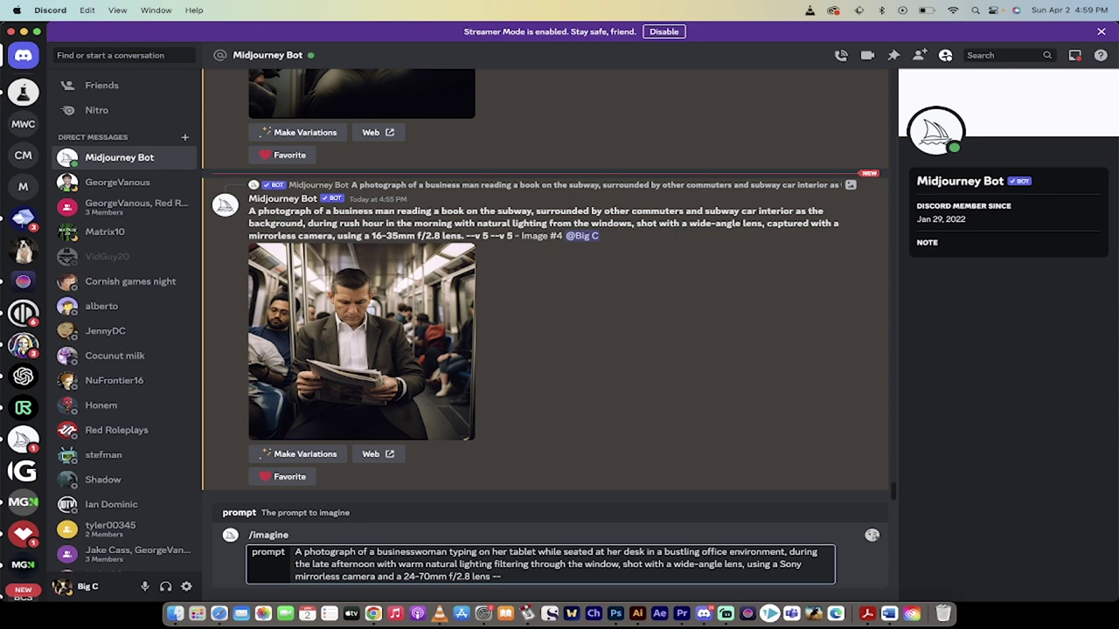
{"action": "key", "text": "BackSpace"}
{"action": "key", "text": "BackSpace"}
{"action": "type", "text": "--ar 16:9"}
{"action": "key", "text": "Return"}
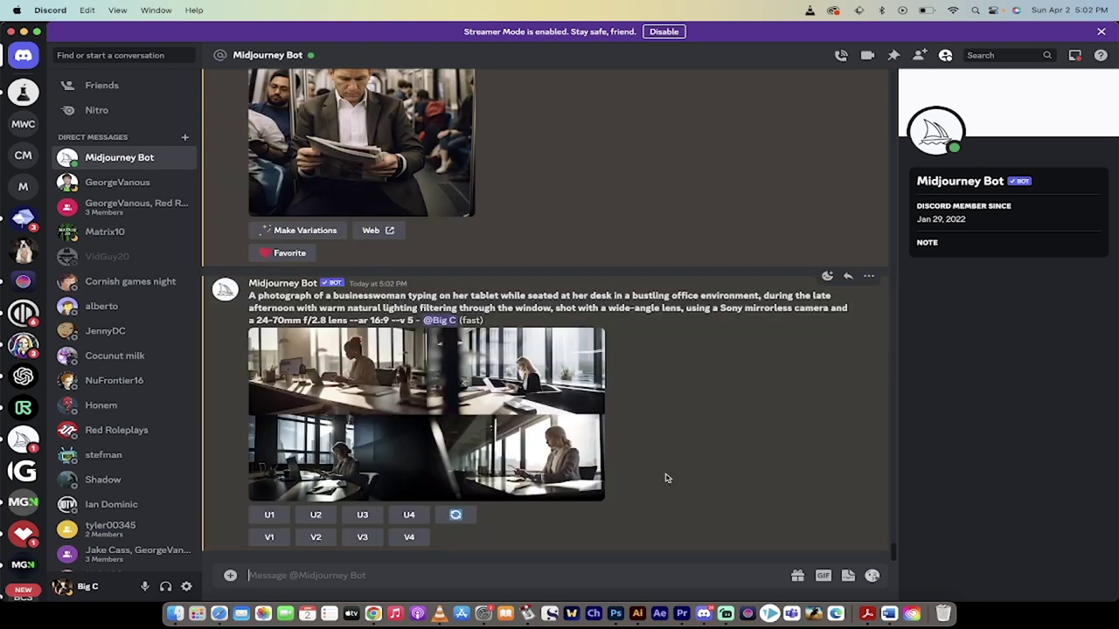
{"action": "left_click", "coordinate": [404, 408]}
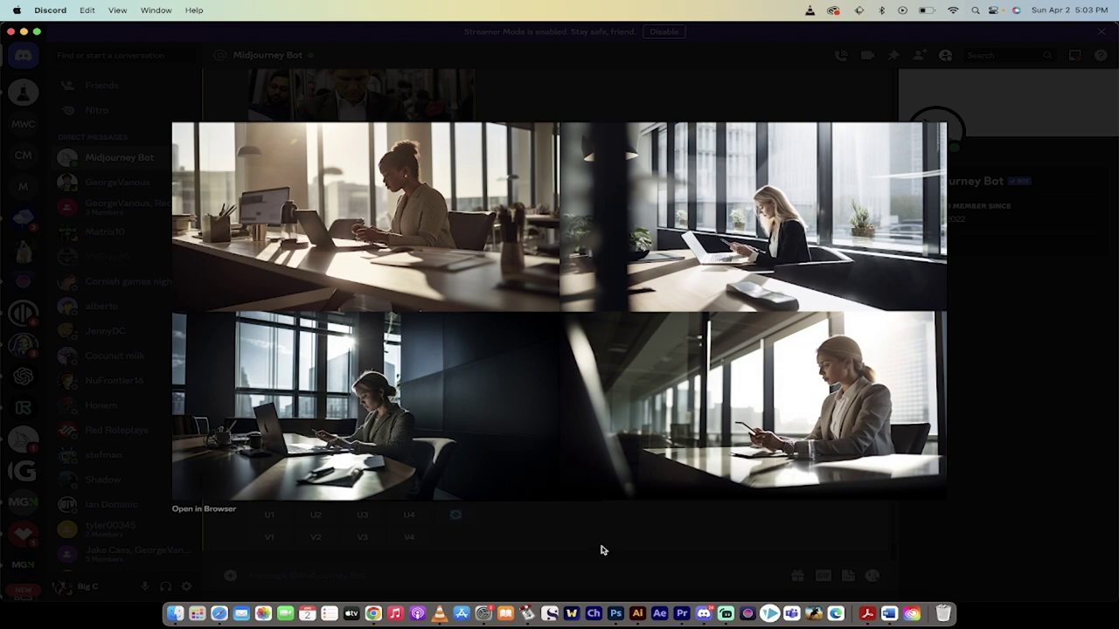
{"action": "left_click", "coordinate": [599, 550]}
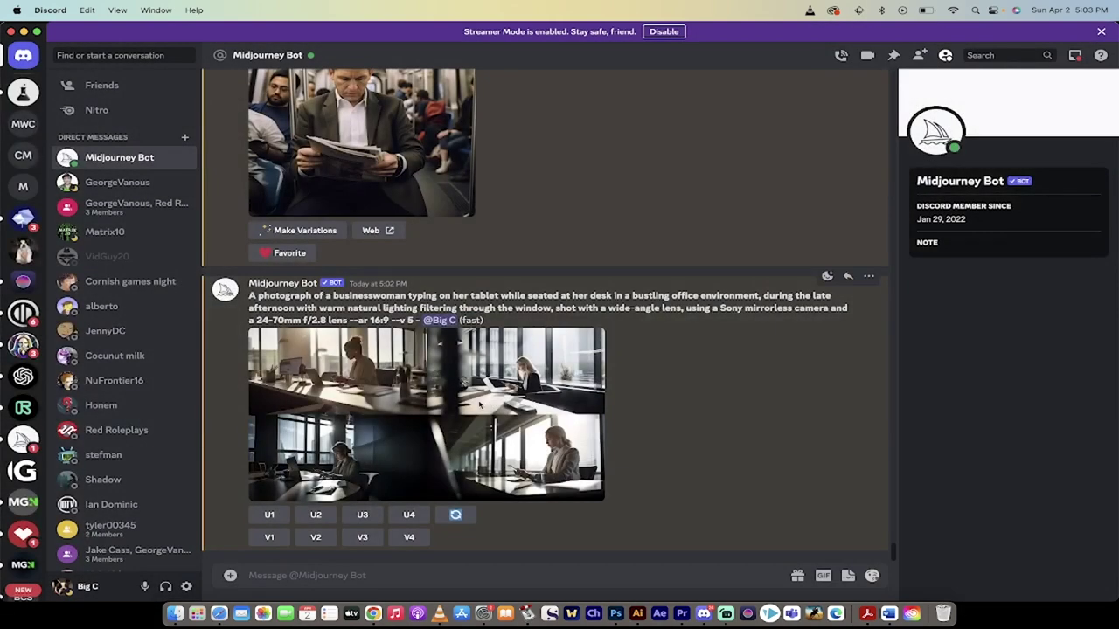
Step: Request upscales of the first, second and fourth grid images
{"action": "left_click", "coordinate": [269, 514]}
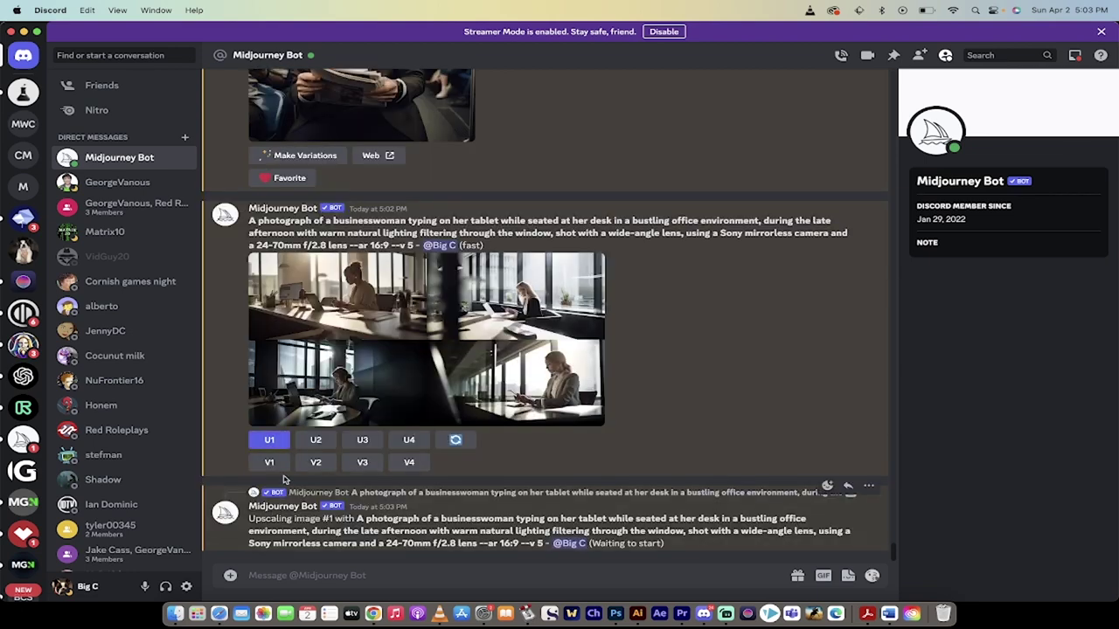
{"action": "left_click", "coordinate": [316, 441]}
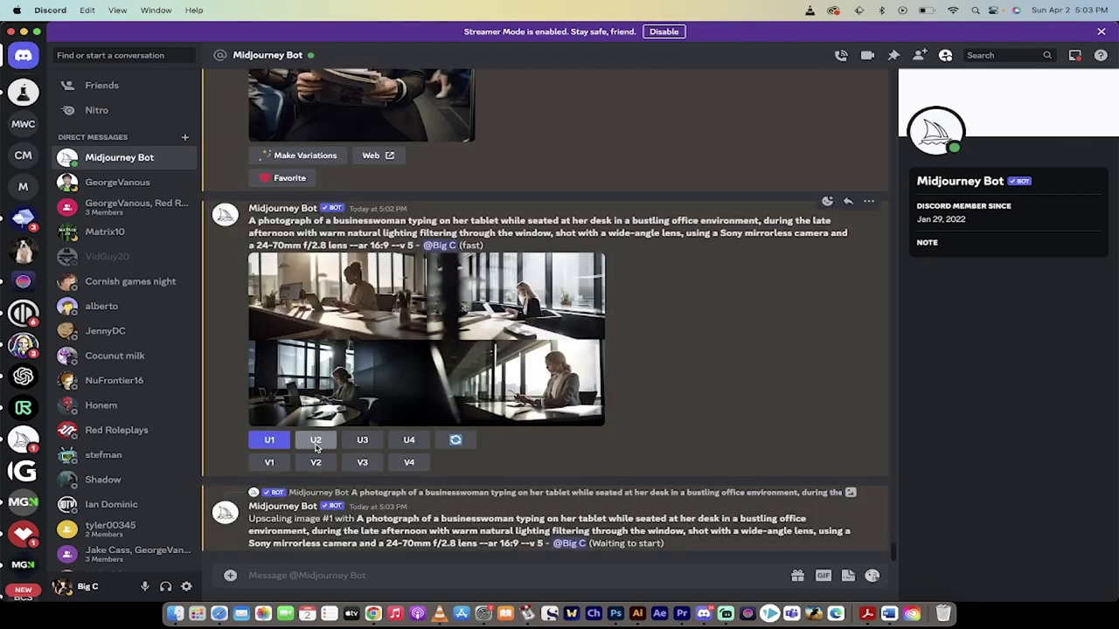
{"action": "scroll", "coordinate": [406, 381], "scroll_direction": "up", "scroll_amount": 3}
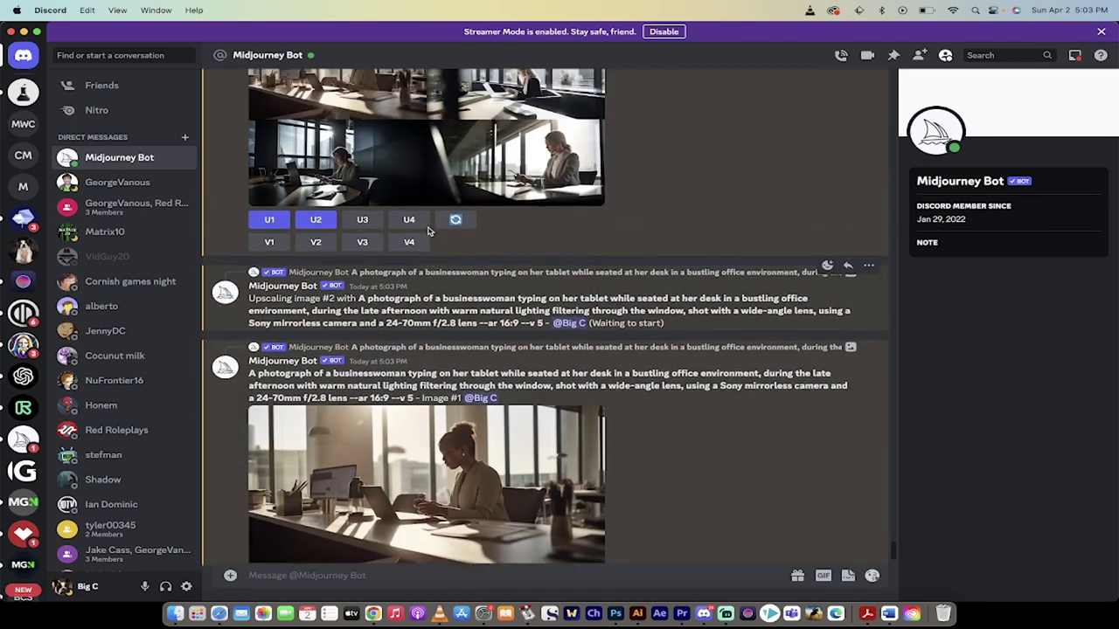
{"action": "left_click", "coordinate": [410, 277]}
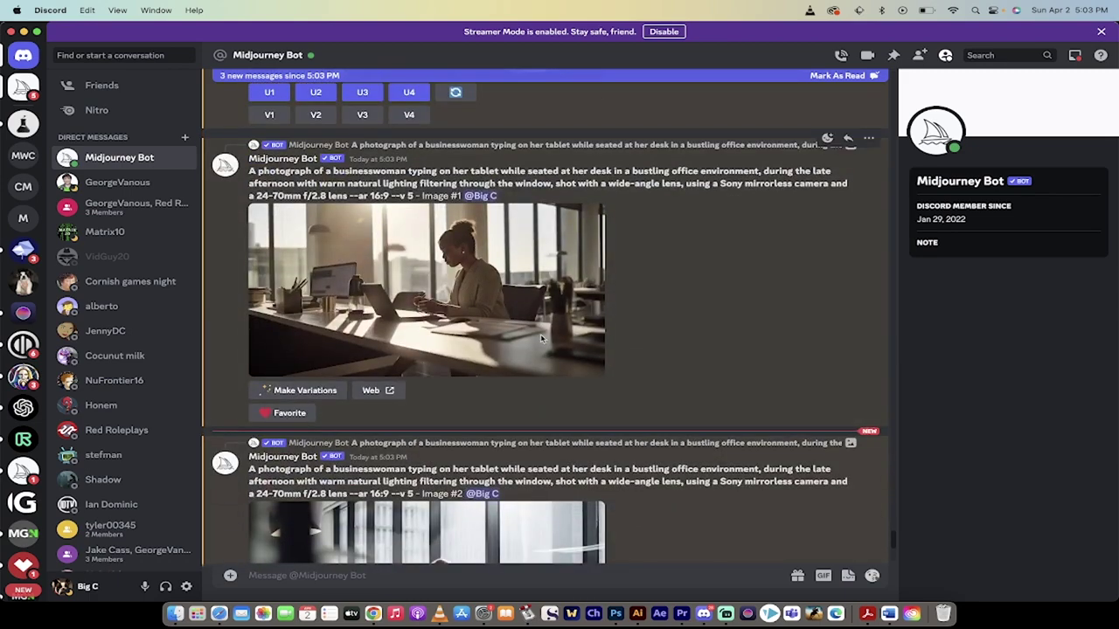
Step: Enlarge and inspect upscaled Images #1, #2 and #4 one by one
{"action": "left_click", "coordinate": [505, 318]}
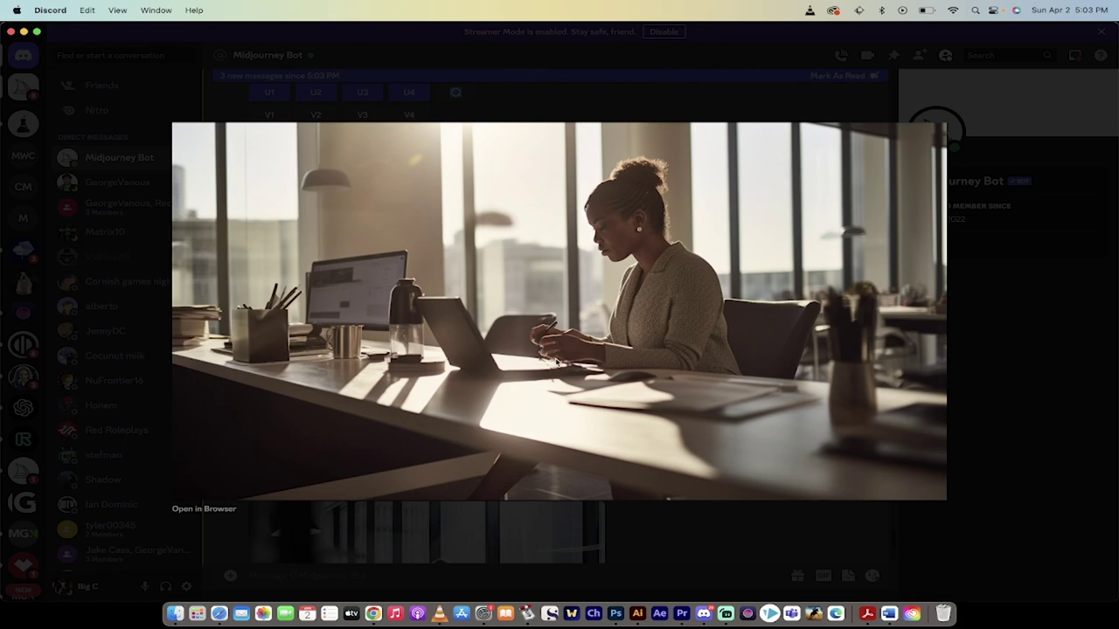
{"action": "left_click", "coordinate": [666, 524]}
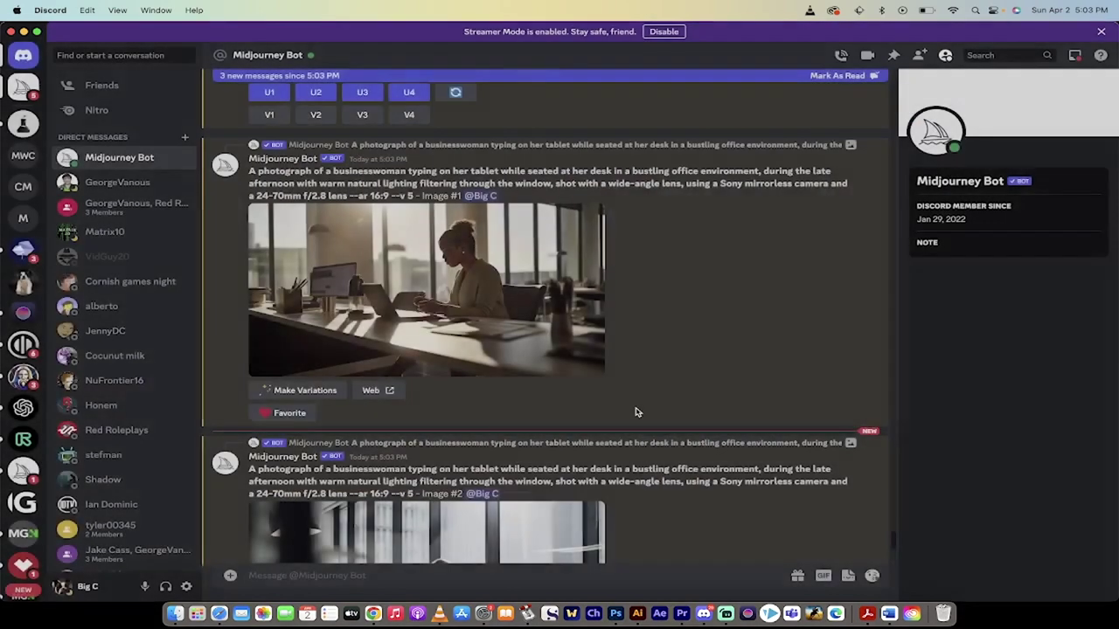
{"action": "scroll", "coordinate": [635, 408], "scroll_direction": "down", "scroll_amount": 5}
{"action": "left_click", "coordinate": [488, 396]}
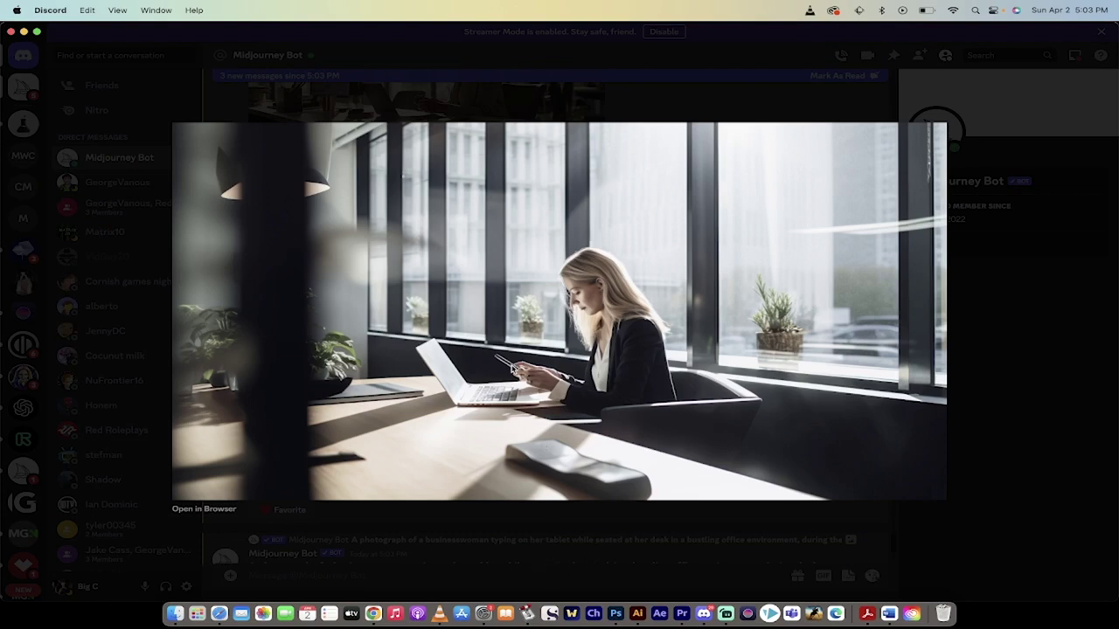
{"action": "left_click", "coordinate": [512, 557]}
{"action": "scroll", "coordinate": [539, 452], "scroll_direction": "up", "scroll_amount": 1}
{"action": "left_click", "coordinate": [539, 452]}
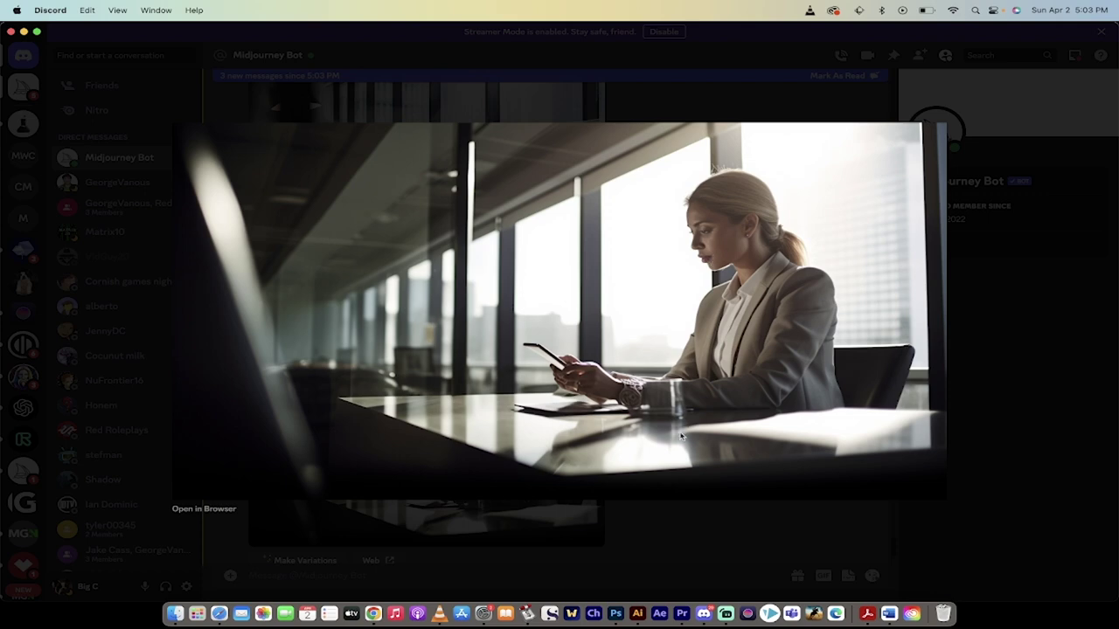
{"action": "left_click", "coordinate": [626, 548]}
Step: Enlarge and inspect upscaled Image #3 of the businesswoman by the sunlit window, twice
{"action": "scroll", "coordinate": [624, 440], "scroll_direction": "down", "scroll_amount": 1}
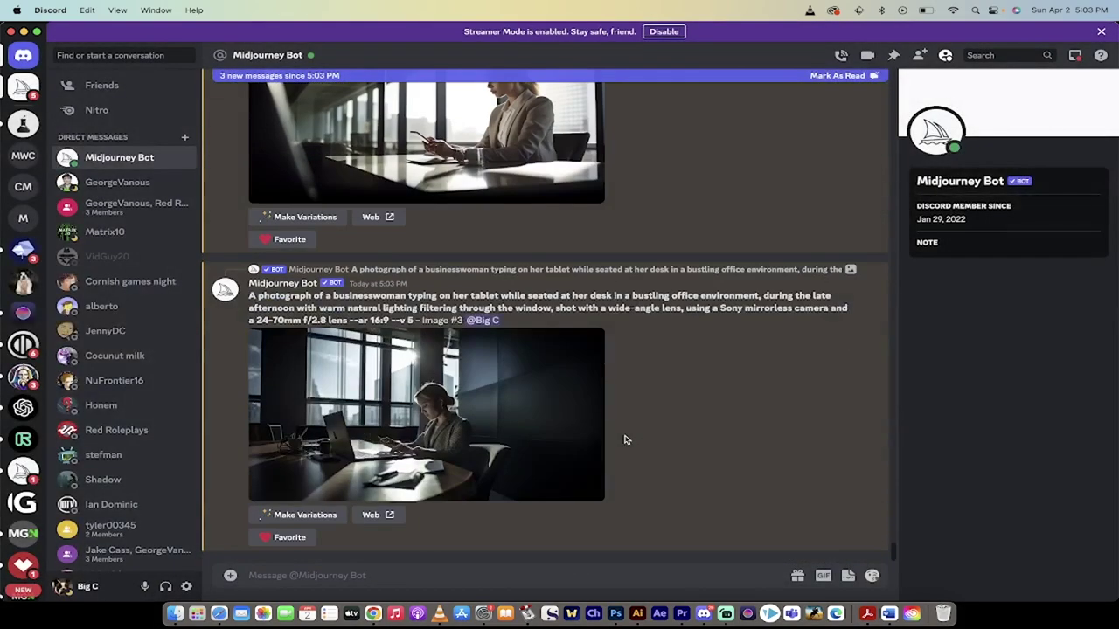
{"action": "left_click", "coordinate": [477, 417]}
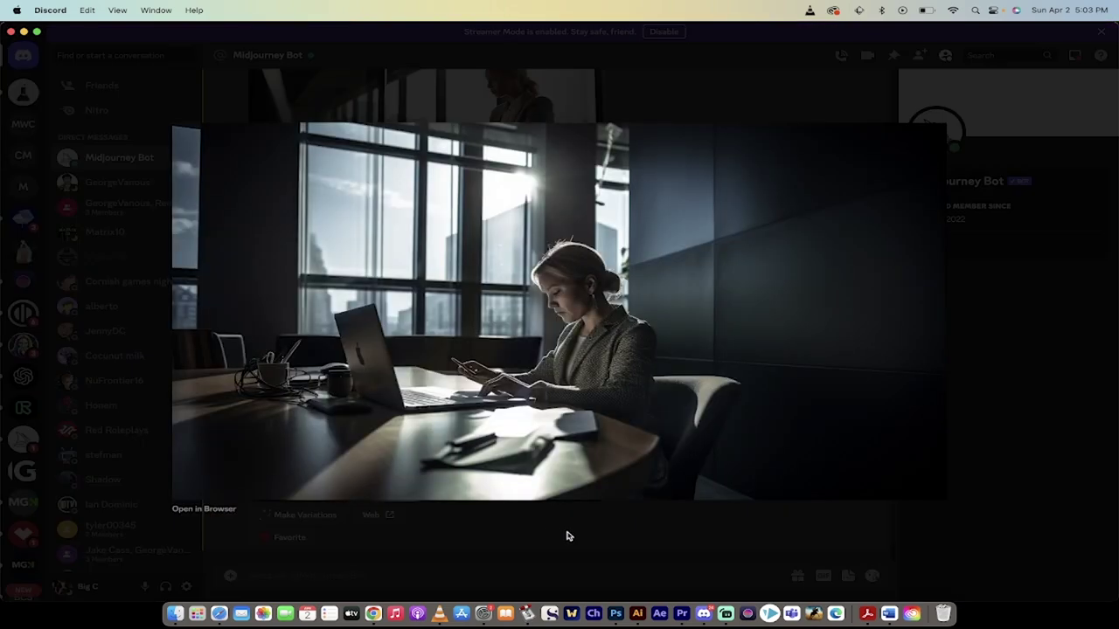
{"action": "left_click", "coordinate": [566, 536]}
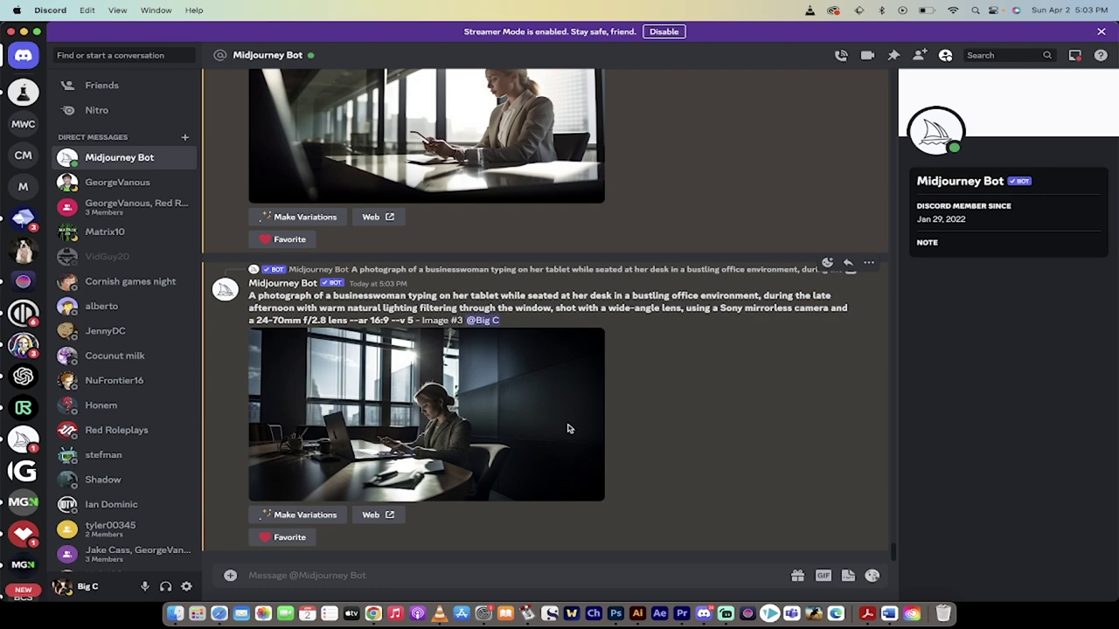
{"action": "scroll", "coordinate": [568, 428], "scroll_direction": "up", "scroll_amount": 3}
{"action": "scroll", "coordinate": [569, 429], "scroll_direction": "down", "scroll_amount": 5}
{"action": "left_click", "coordinate": [438, 420]}
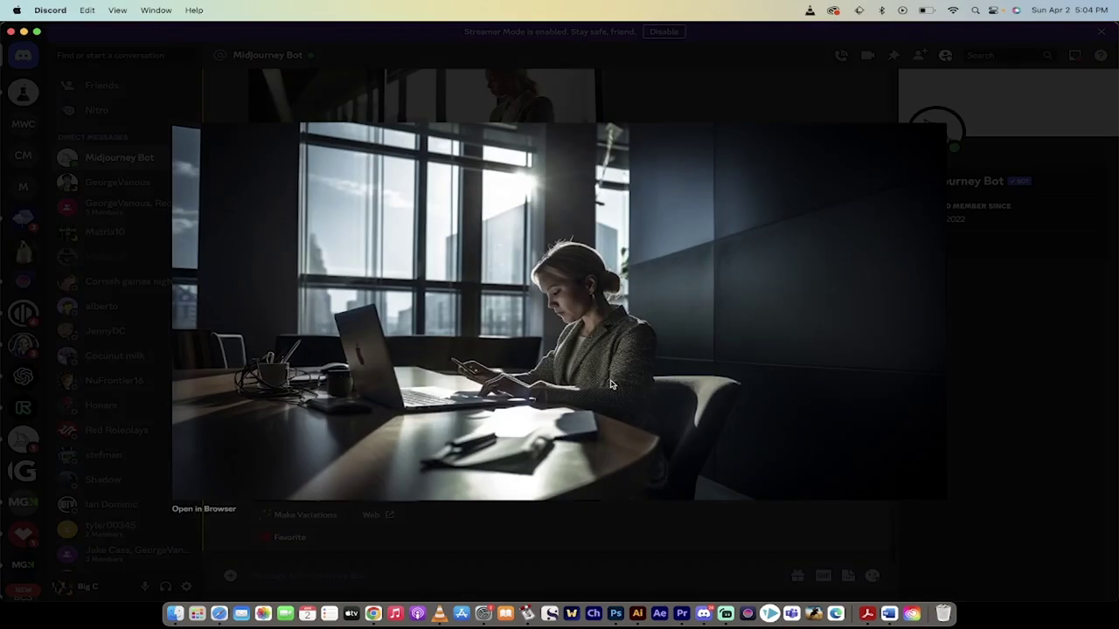
{"action": "left_click", "coordinate": [556, 538]}
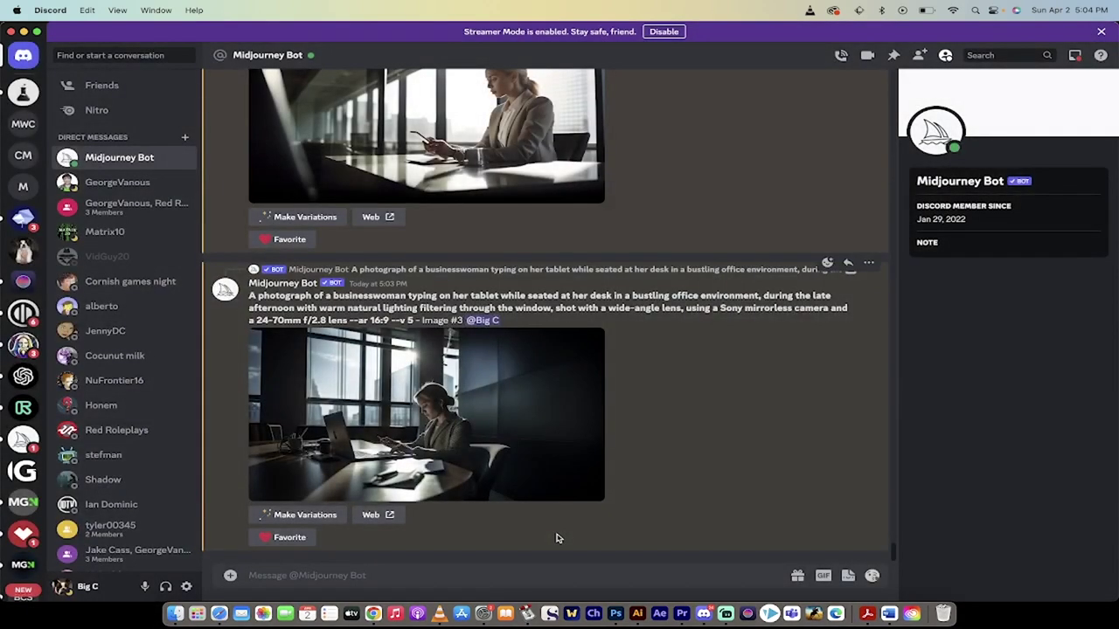
Step: Start a Make Variations remix of Image #3 and review its prompt
{"action": "left_click", "coordinate": [321, 516]}
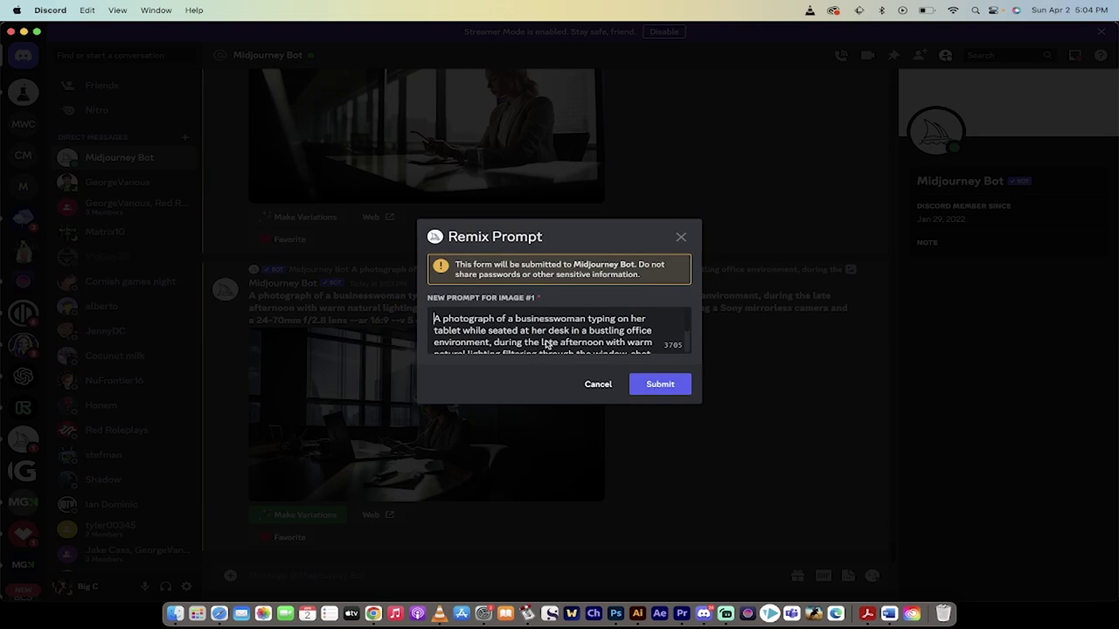
{"action": "scroll", "coordinate": [542, 348], "scroll_direction": "down", "scroll_amount": 2}
{"action": "scroll", "coordinate": [546, 343], "scroll_direction": "up", "scroll_amount": 2}
{"action": "scroll", "coordinate": [544, 341], "scroll_direction": "down", "scroll_amount": 1}
{"action": "scroll", "coordinate": [540, 337], "scroll_direction": "up", "scroll_amount": 1}
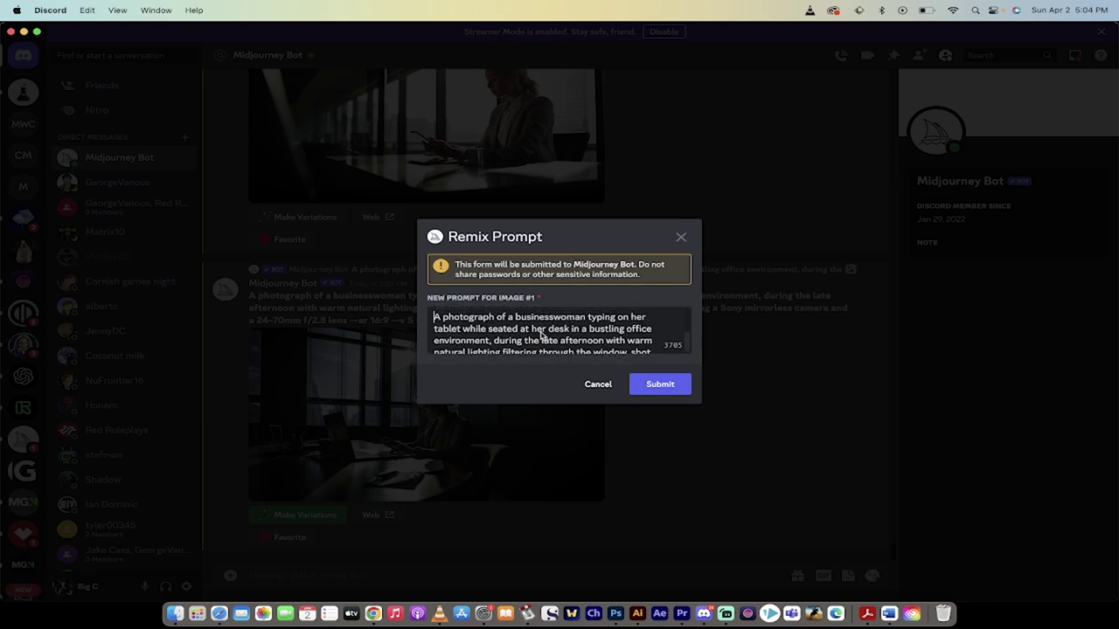
{"action": "scroll", "coordinate": [542, 336], "scroll_direction": "down", "scroll_amount": 2}
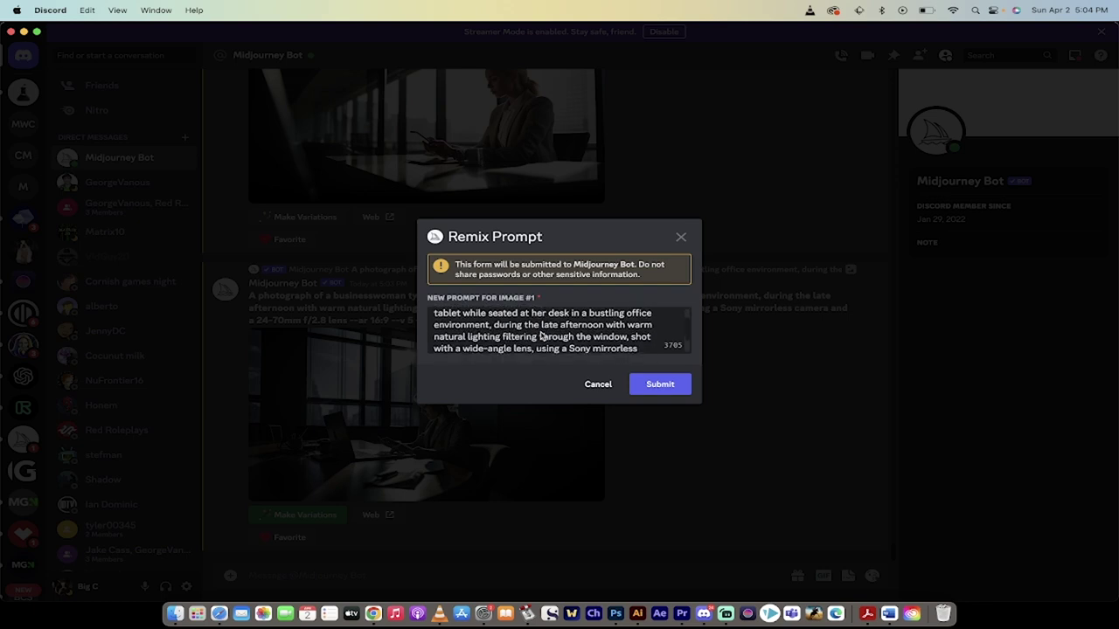
{"action": "scroll", "coordinate": [540, 336], "scroll_direction": "down", "scroll_amount": 2}
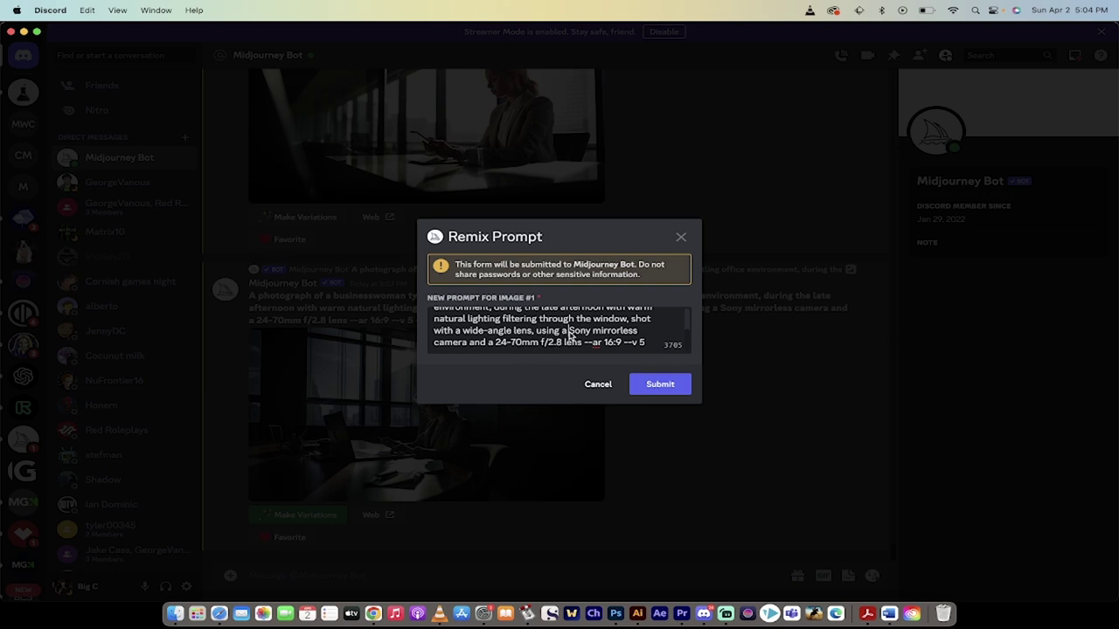
Step: In the remix prompt, replace 'Sony mirrorless camera' with 'Canon EOS Mark IV' and change 16:9 to 9:16
{"action": "left_click_drag", "start_coordinate": [569, 332], "coordinate": [470, 344]}
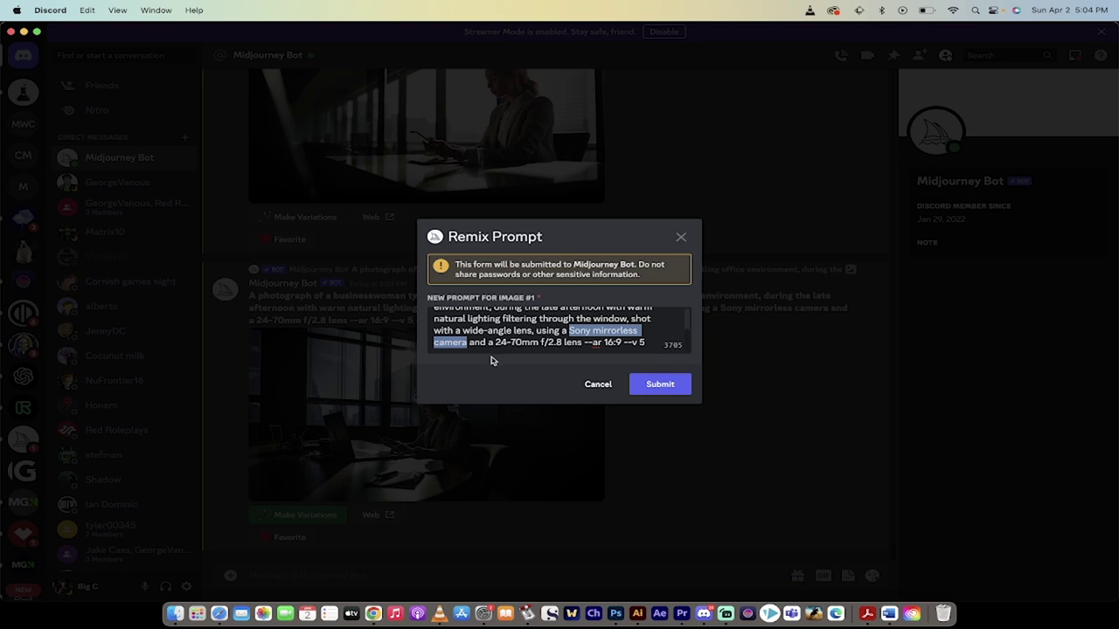
{"action": "type", "text": "Canon ESO M"}
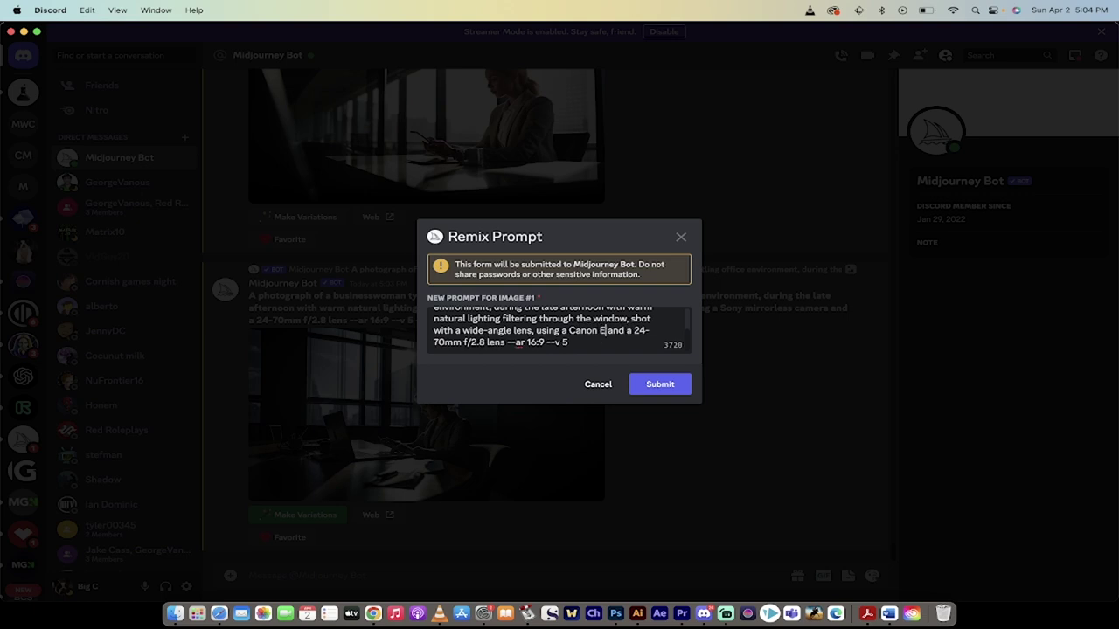
{"action": "key", "text": "BackSpace"}
{"action": "key", "text": "BackSpace"}
{"action": "key", "text": "BackSpace"}
{"action": "key", "text": "BackSpace"}
{"action": "type", "text": "os"}
{"action": "key", "text": "BackSpace"}
{"action": "key", "text": "BackSpace"}
{"action": "type", "text": "OS Mar"}
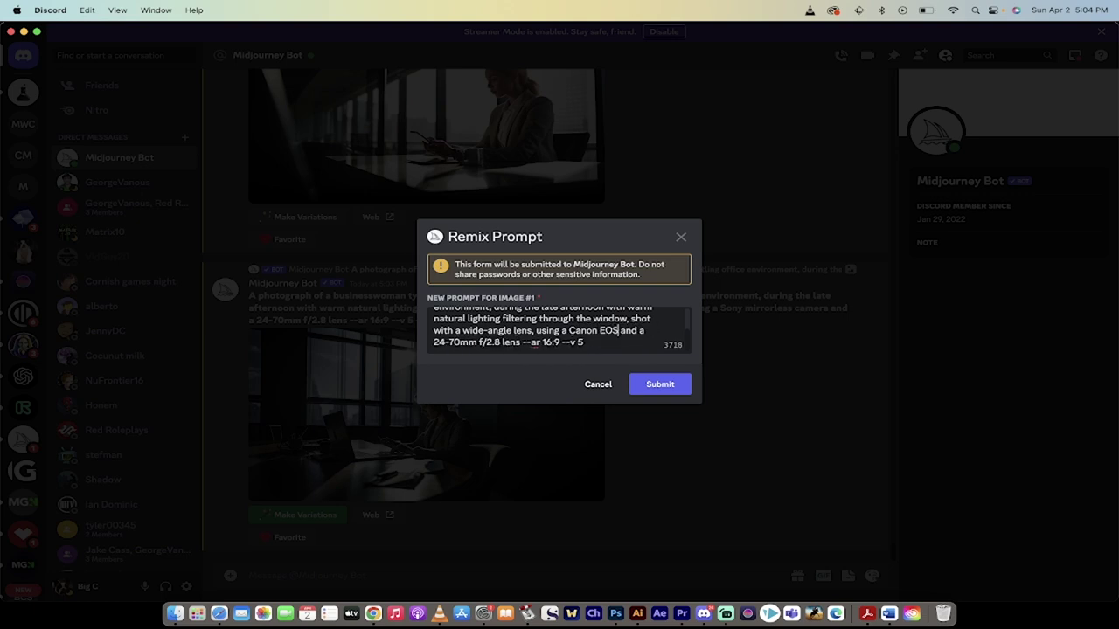
{"action": "type", "text": "k IV"}
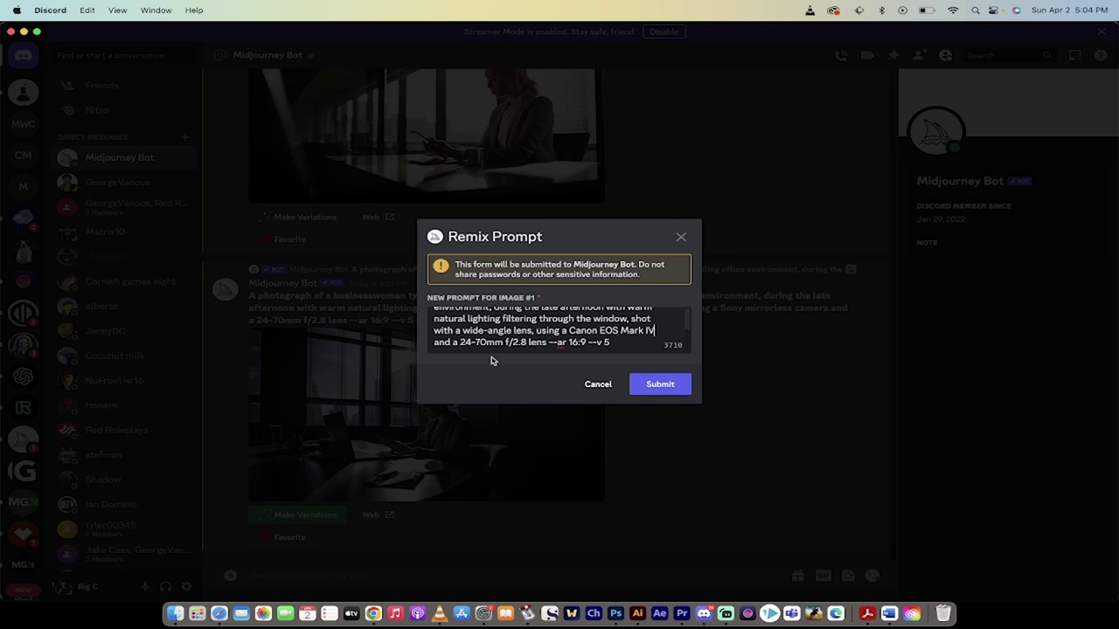
{"action": "double_click", "coordinate": [579, 347]}
{"action": "type", "text": "9:16"}
{"action": "left_click", "coordinate": [638, 391]}
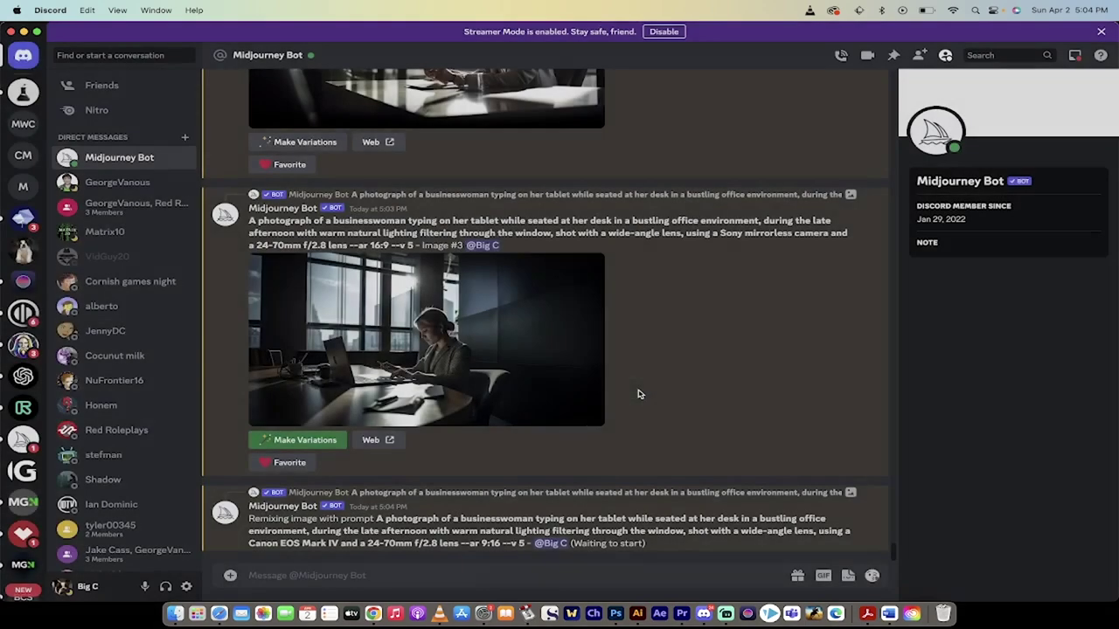